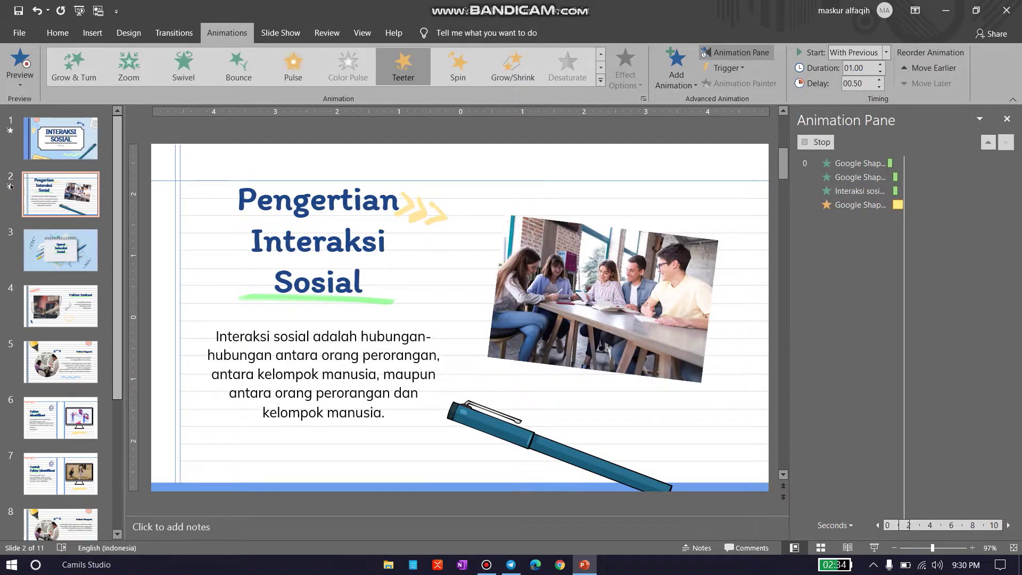
# Step: Set the Teeter animation of the yellow arrows on slide 2 to last 5.25 seconds and preview the slide's animations
pyautogui.click(875, 206)
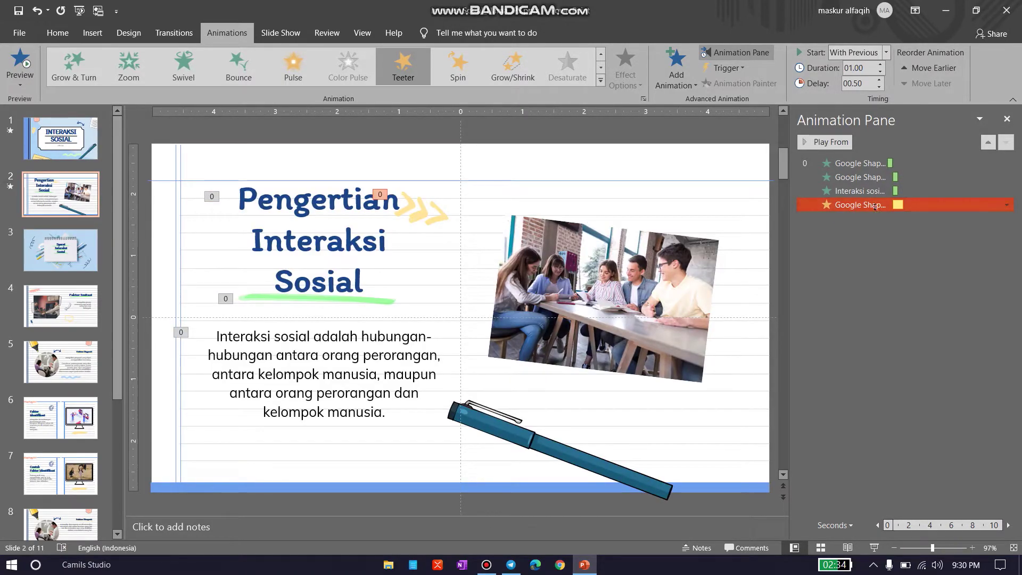
pyautogui.click(436, 213)
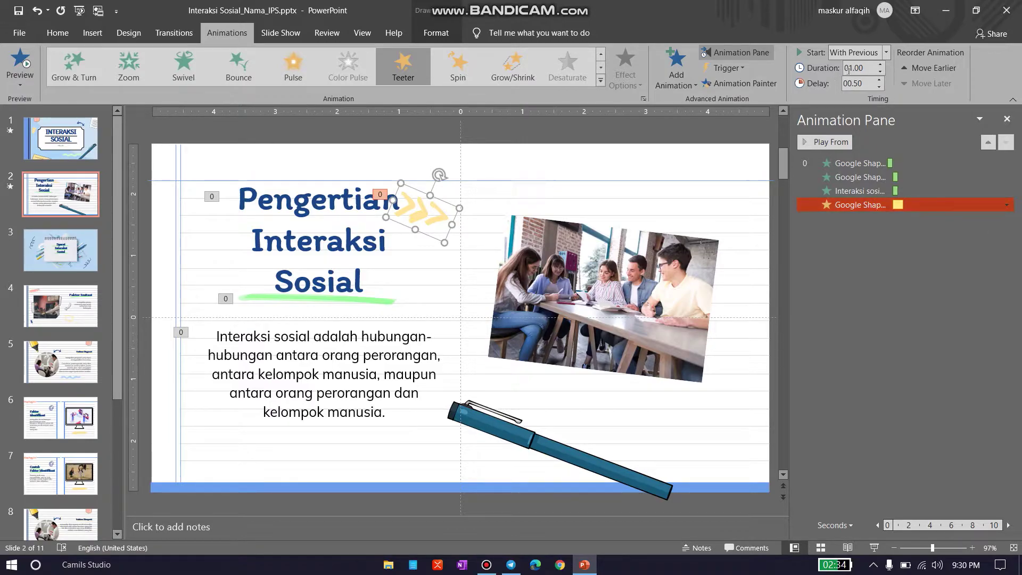
pyautogui.click(881, 65)
pyautogui.click(881, 65)
pyautogui.click(881, 65)
pyautogui.click(881, 65)
pyautogui.click(881, 65)
pyautogui.click(881, 65)
pyautogui.click(882, 65)
pyautogui.click(882, 65)
pyautogui.click(883, 64)
pyautogui.click(883, 65)
pyautogui.click(883, 64)
pyautogui.click(882, 65)
pyautogui.click(882, 64)
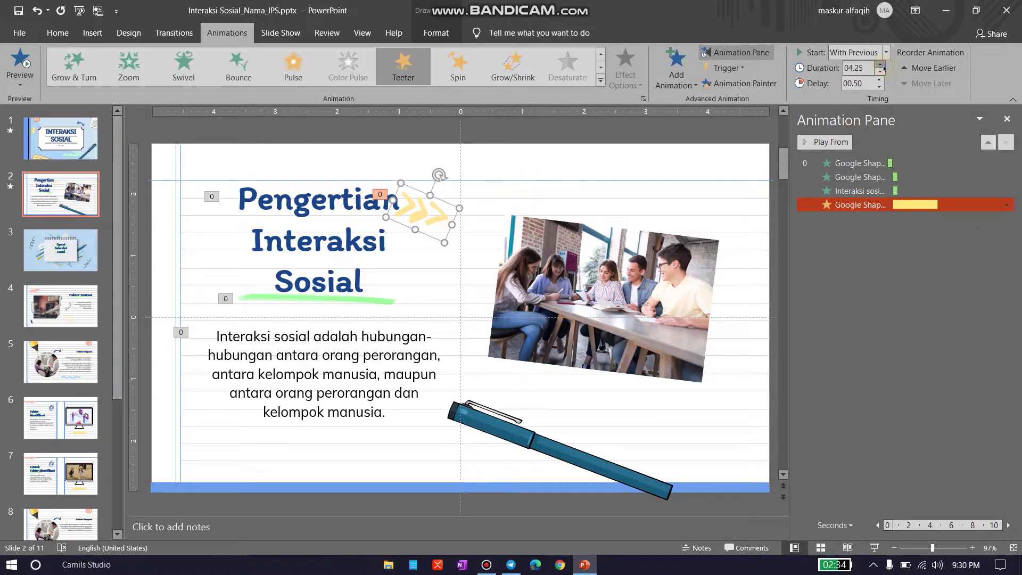
pyautogui.click(882, 65)
pyautogui.click(881, 65)
pyautogui.click(882, 65)
pyautogui.click(882, 65)
pyautogui.click(9, 190)
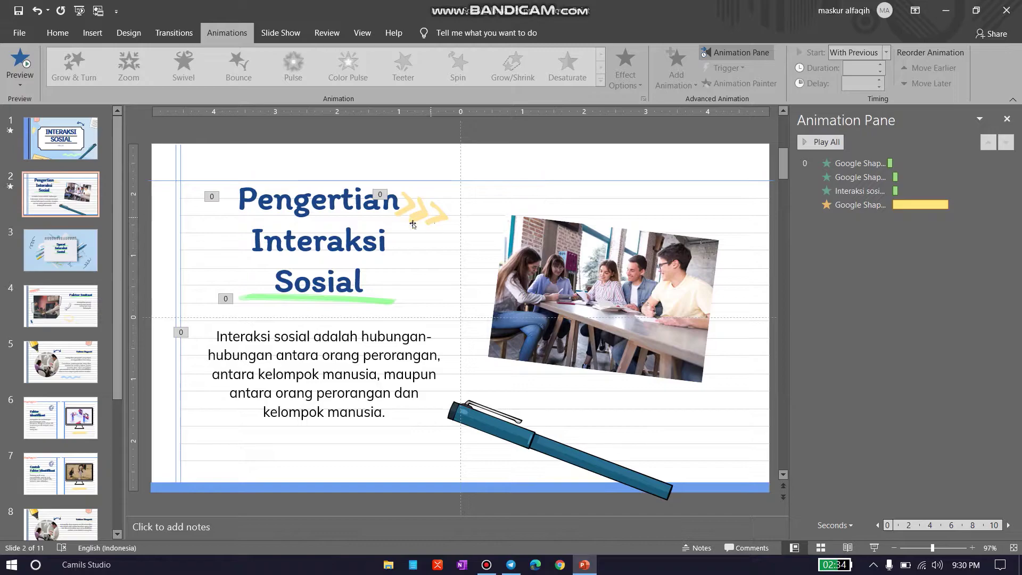
# Step: Open slide 3 and check how the title text and its green underlines are divided into objects
pyautogui.click(60, 250)
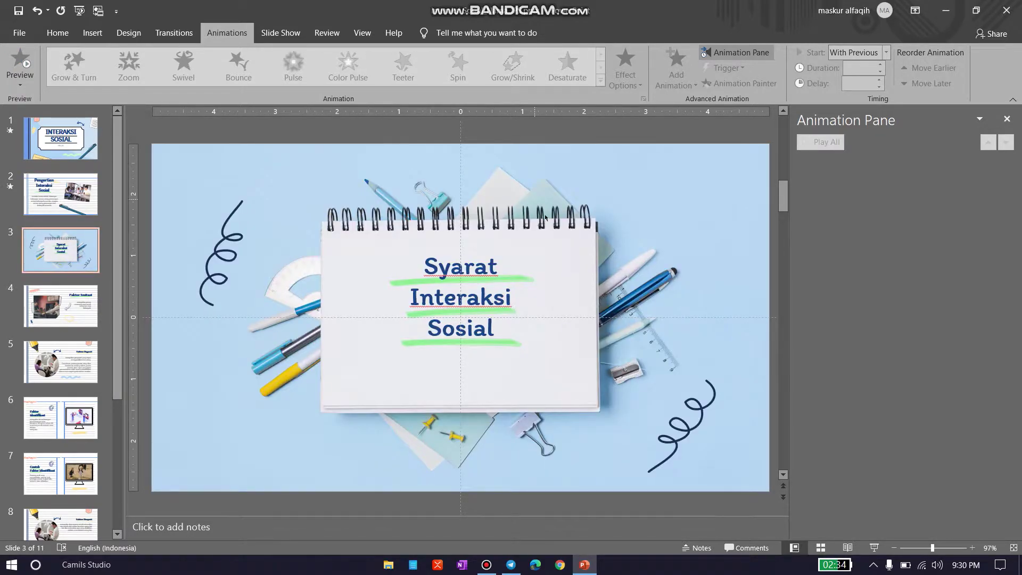
pyautogui.click(532, 278)
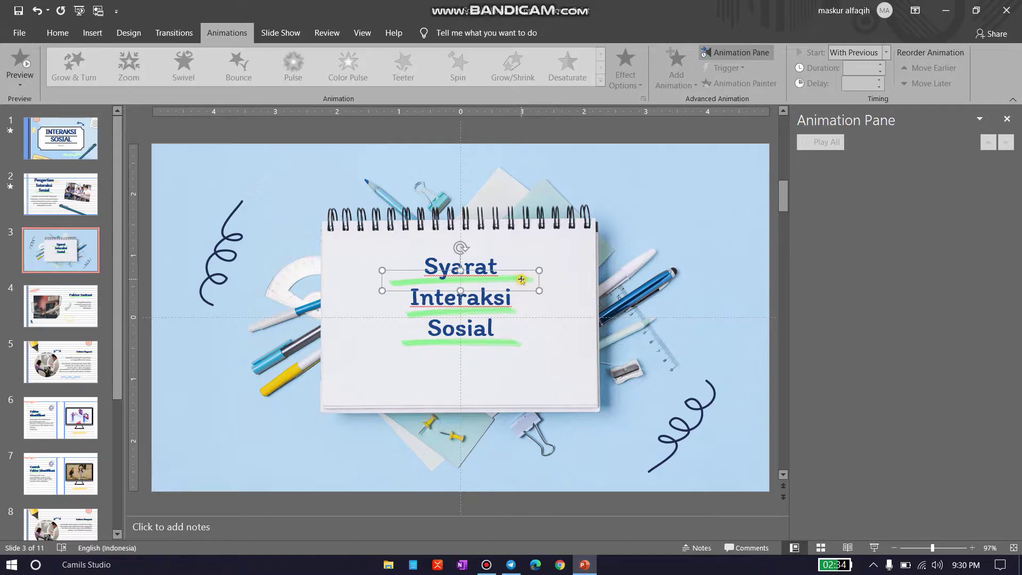
pyautogui.click(504, 315)
pyautogui.click(509, 343)
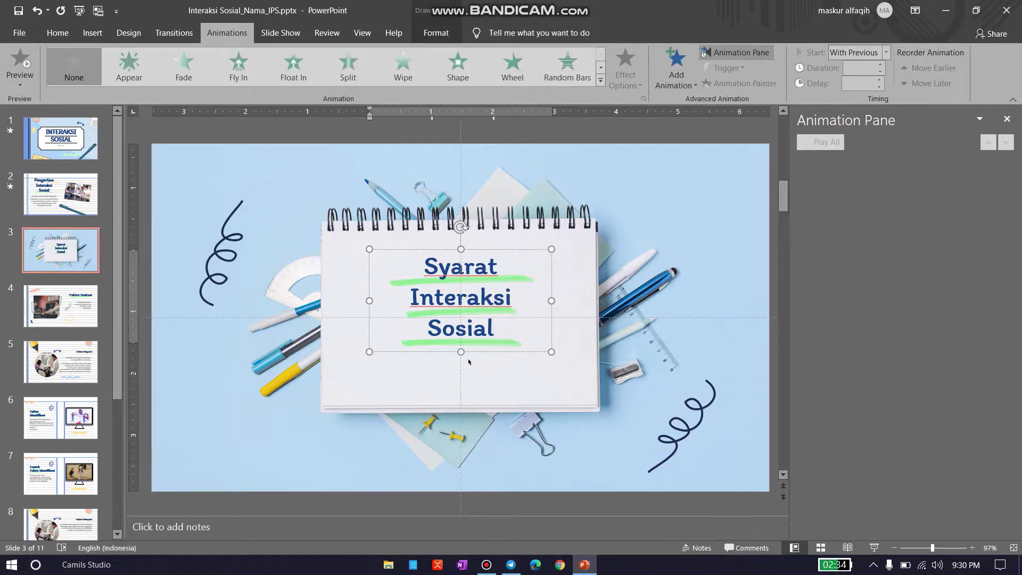
pyautogui.click(417, 319)
pyautogui.click(612, 261)
# Step: Try a Float In entrance on the green underline beneath "Syarat", replacing it with a Wipe from the left
pyautogui.click(529, 278)
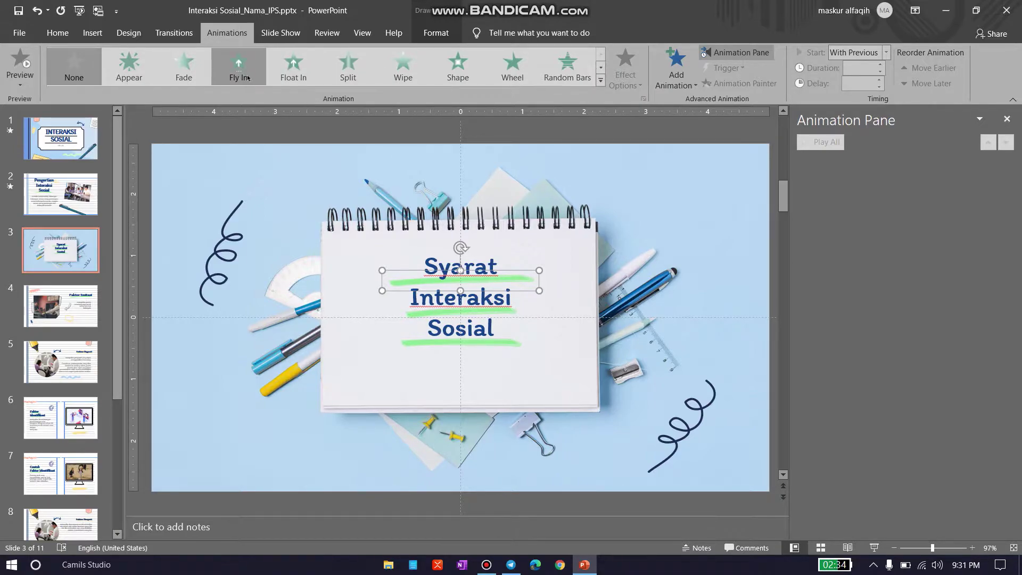
pyautogui.click(307, 66)
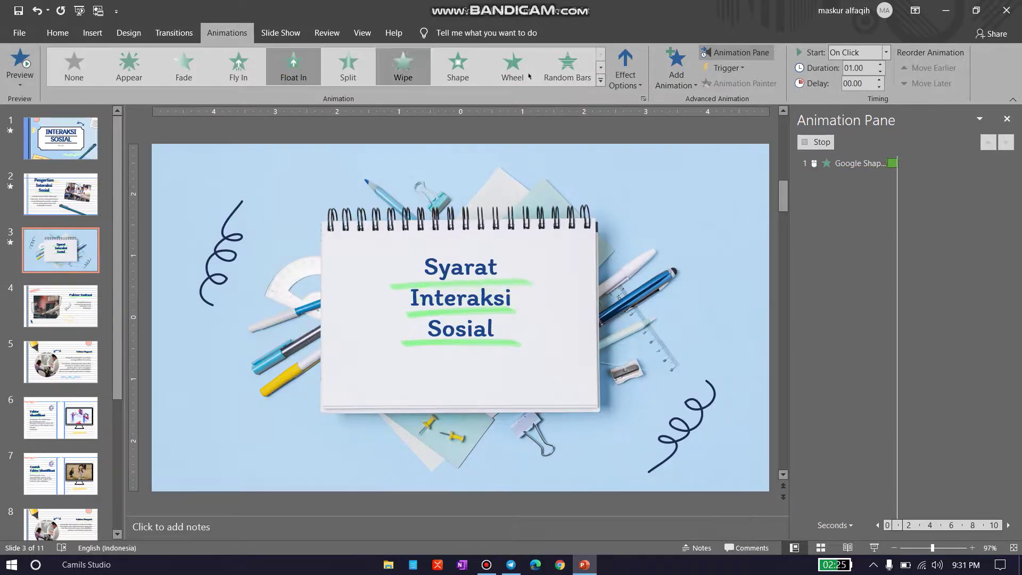
pyautogui.click(628, 76)
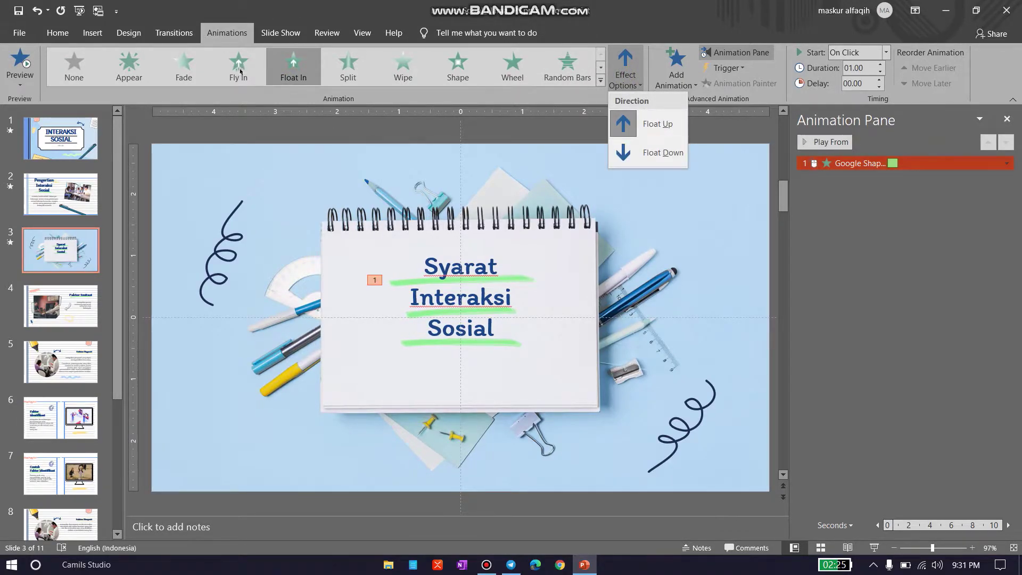
pyautogui.click(240, 71)
pyautogui.click(397, 69)
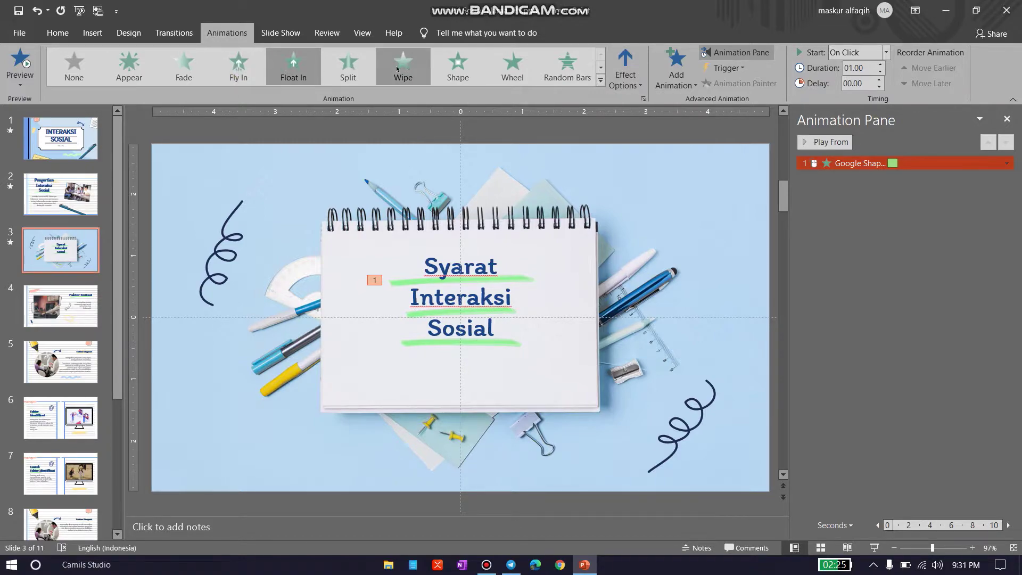
pyautogui.click(640, 74)
pyautogui.click(657, 153)
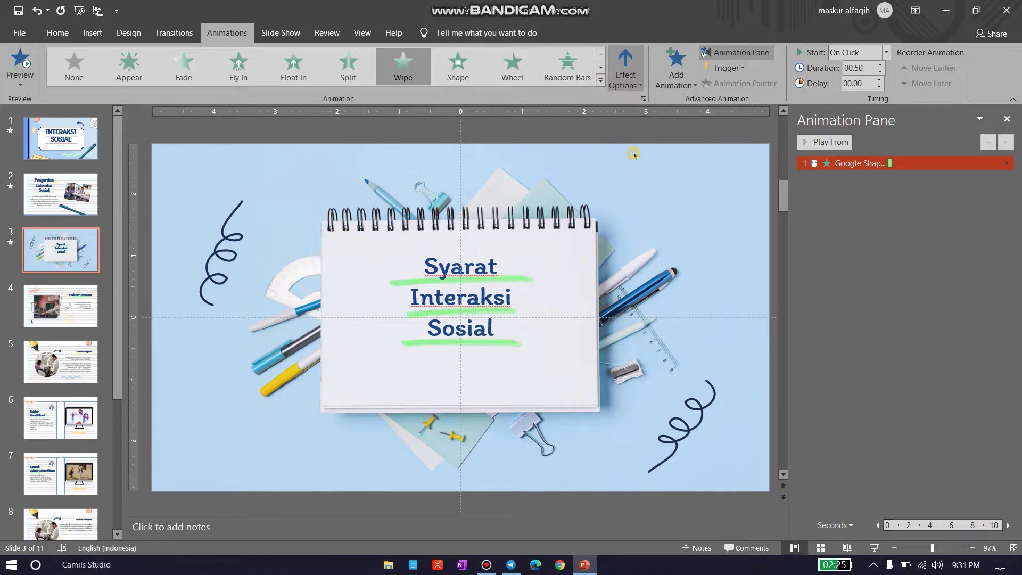
# Step: Apply a Wipe entrance from the left to the green underline beneath "Interaksi"
pyautogui.click(513, 309)
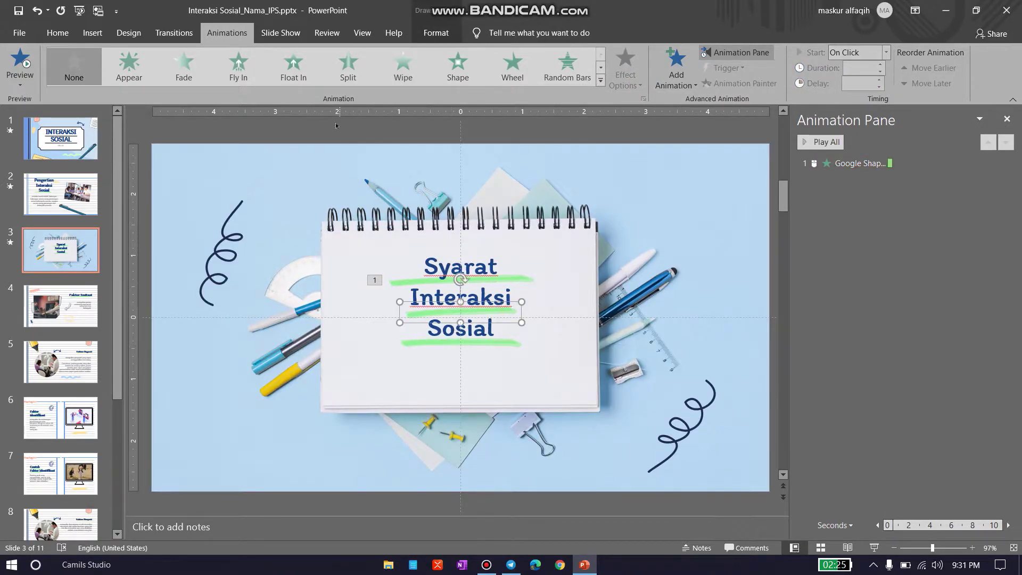
pyautogui.click(403, 67)
pyautogui.click(618, 79)
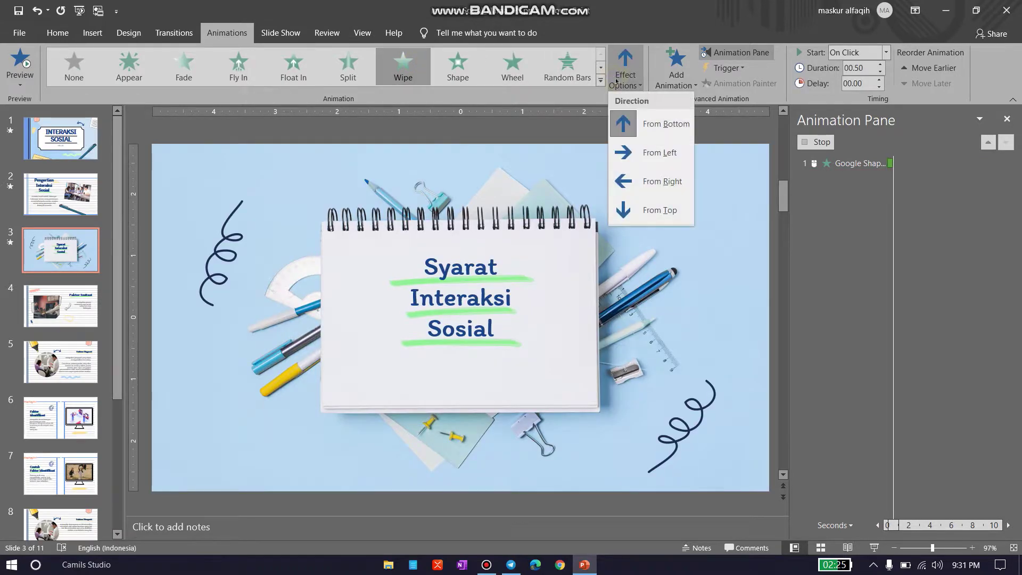
pyautogui.click(658, 153)
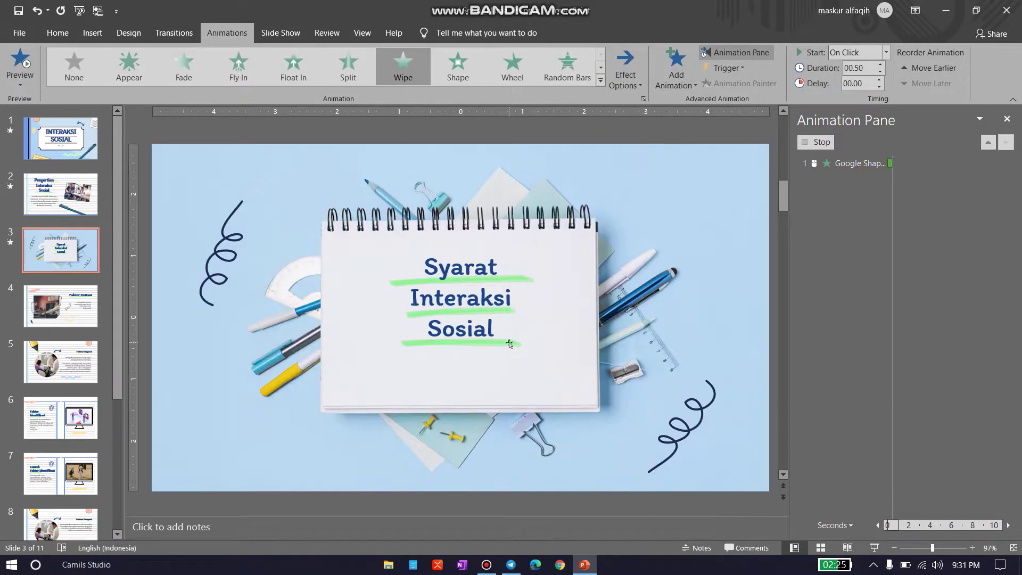
# Step: Apply a Wipe entrance from the left to the green underline beneath "Sosial"
pyautogui.click(510, 343)
pyautogui.click(508, 344)
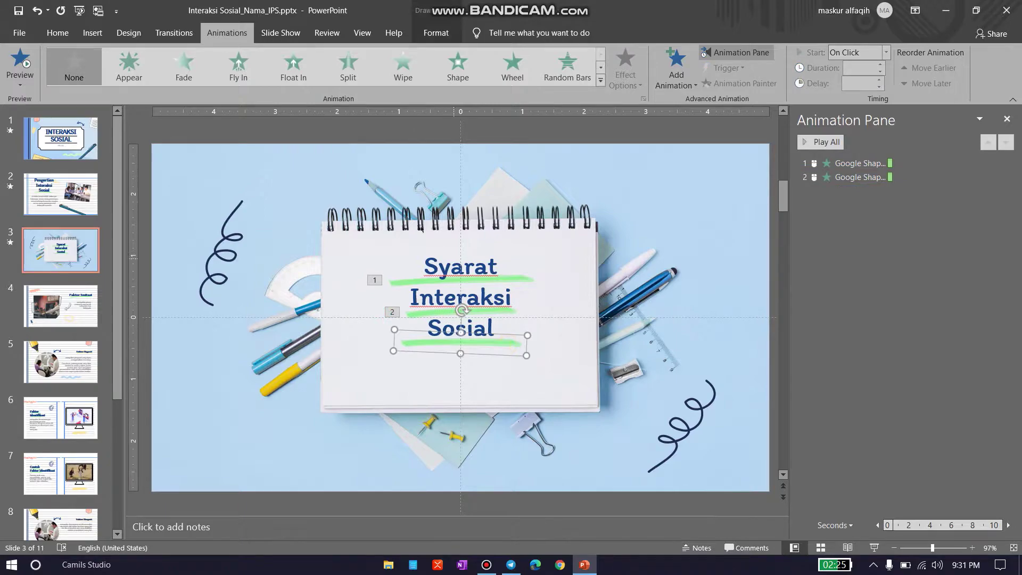
pyautogui.click(402, 79)
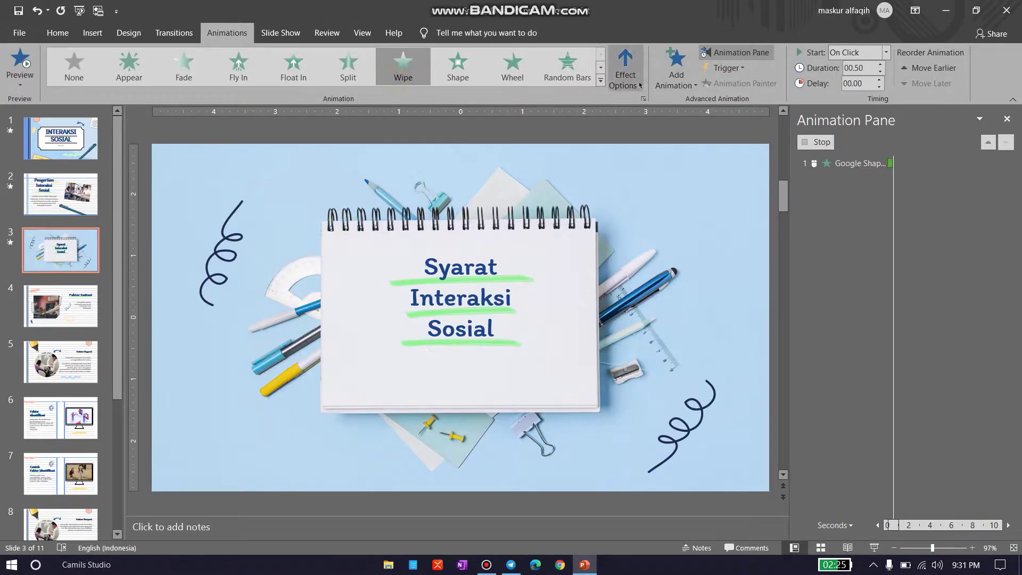
pyautogui.click(626, 75)
pyautogui.click(642, 153)
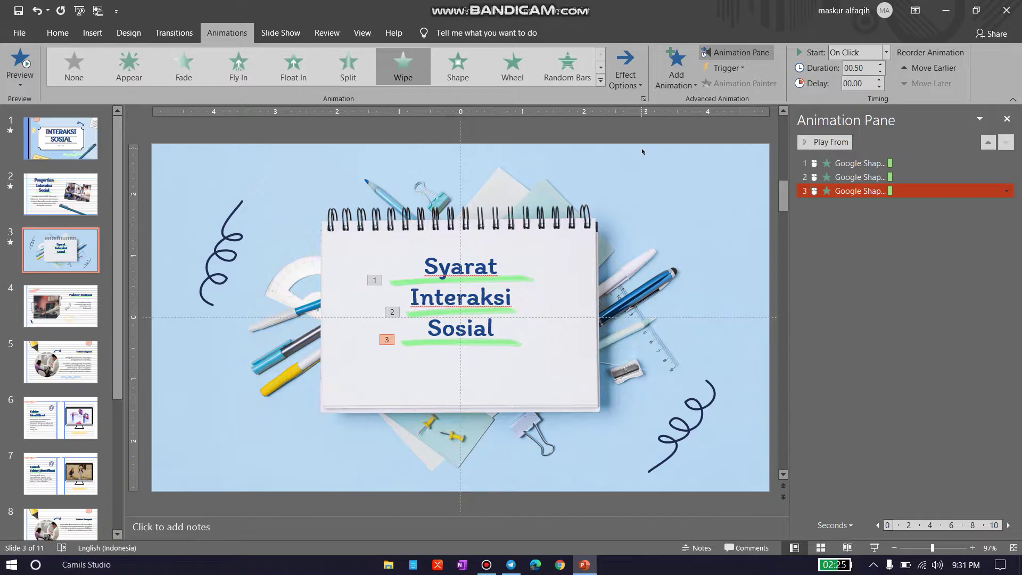
# Step: Undo all the animations applied to the three green underlines on slide 3
pyautogui.hotkey('ctrl', 'z')
pyautogui.hotkey('ctrl', 'z')
pyautogui.hotkey('ctrl', 'z')
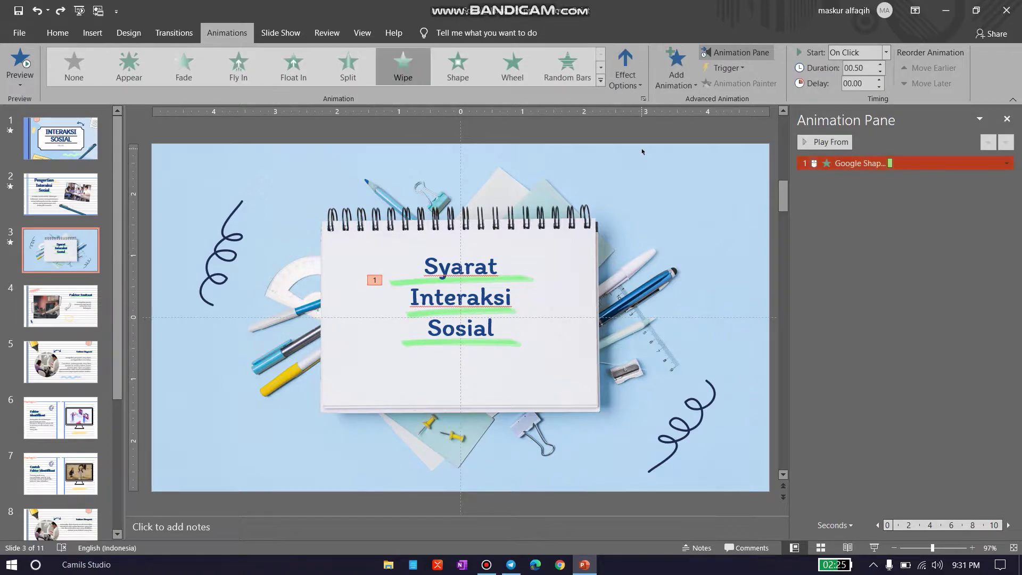
pyautogui.hotkey('ctrl', 'z')
pyautogui.hotkey('ctrl', 'z')
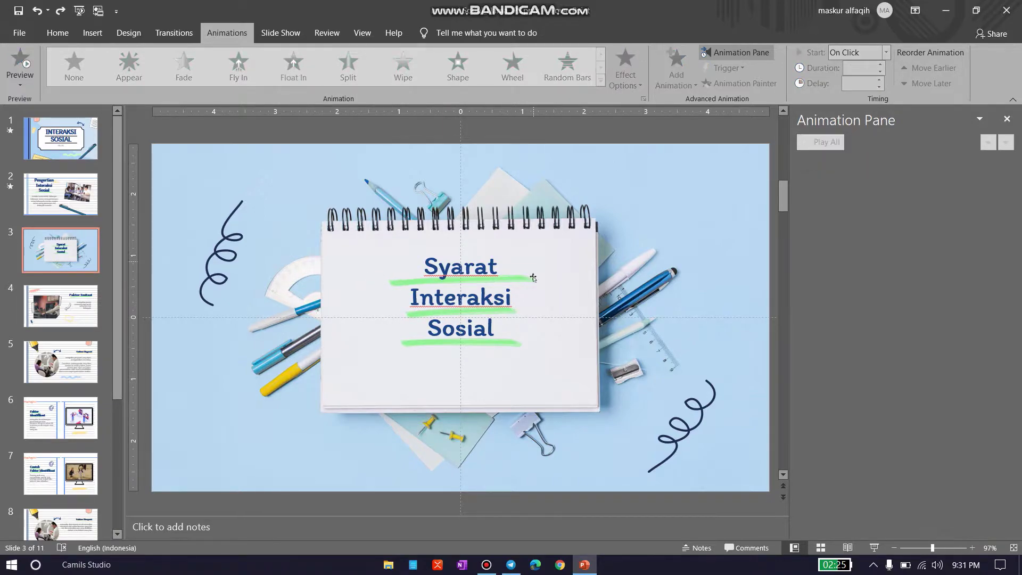
# Step: Select all three green underlines together and give them a Wipe entrance animation from the left
pyautogui.click(533, 278)
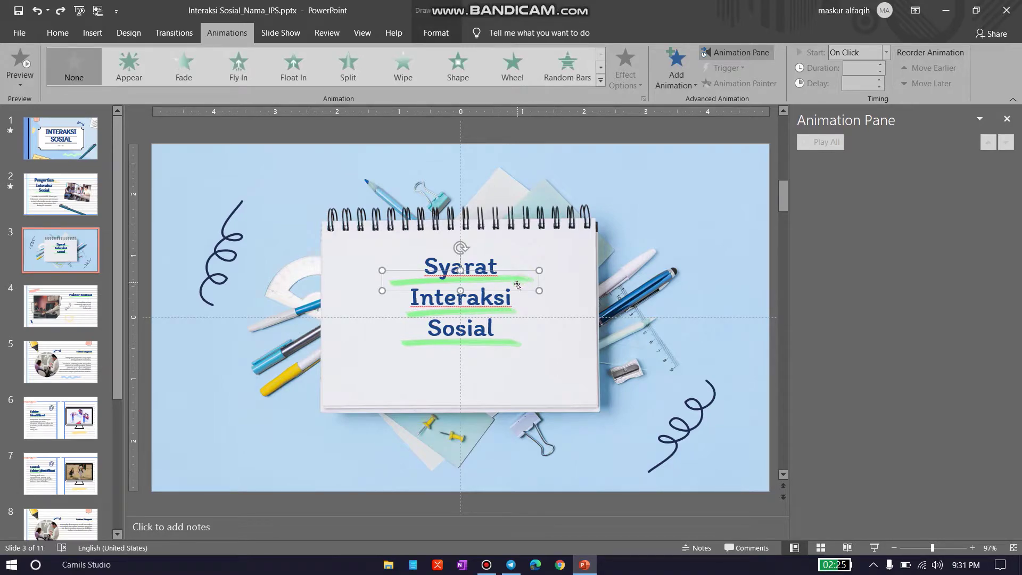
pyautogui.keyDown('shift'); pyautogui.click(512, 312); pyautogui.keyUp('shift')
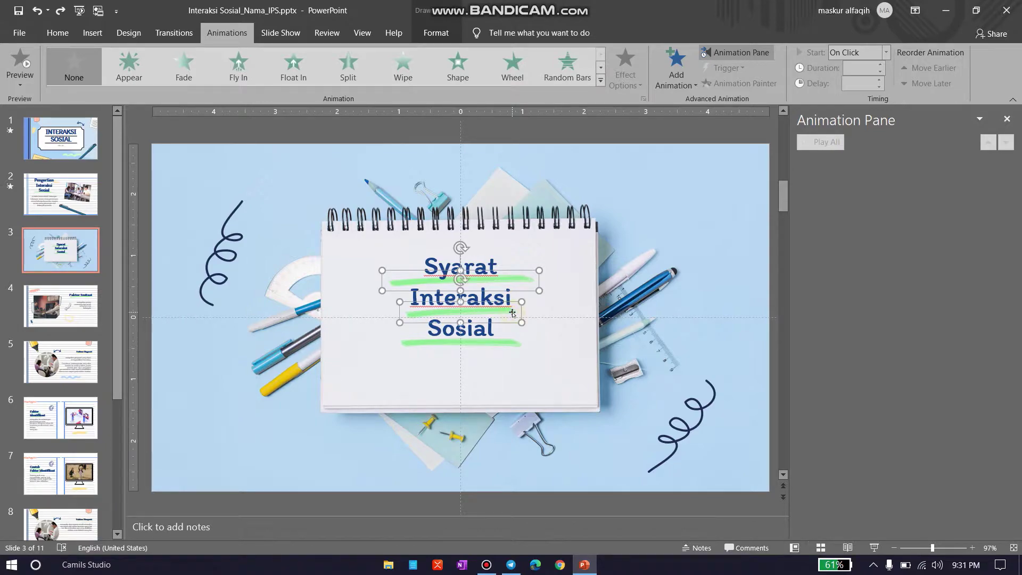
pyautogui.keyDown('shift'); pyautogui.click(512, 344); pyautogui.keyUp('shift')
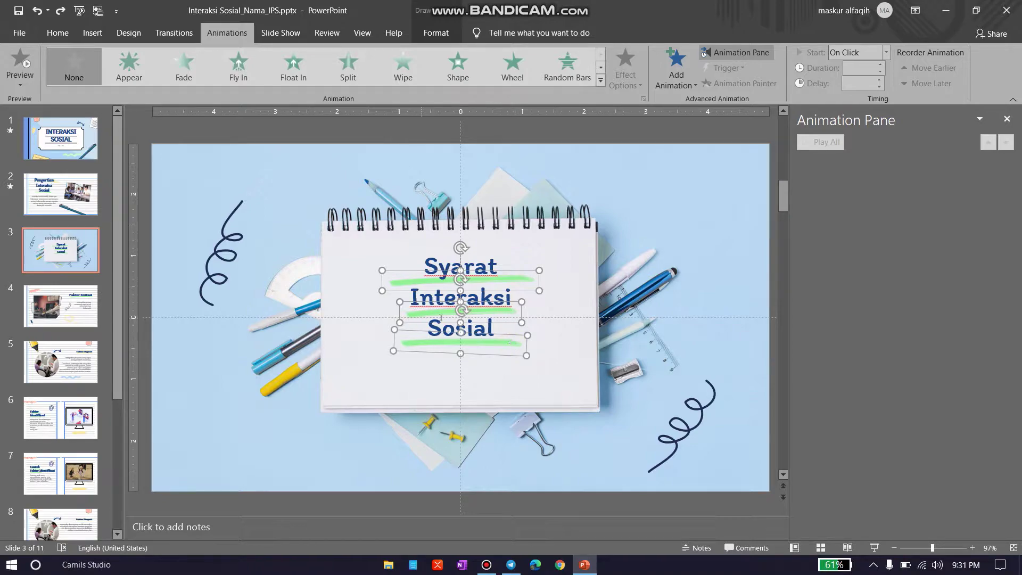
pyautogui.click(406, 69)
pyautogui.click(627, 77)
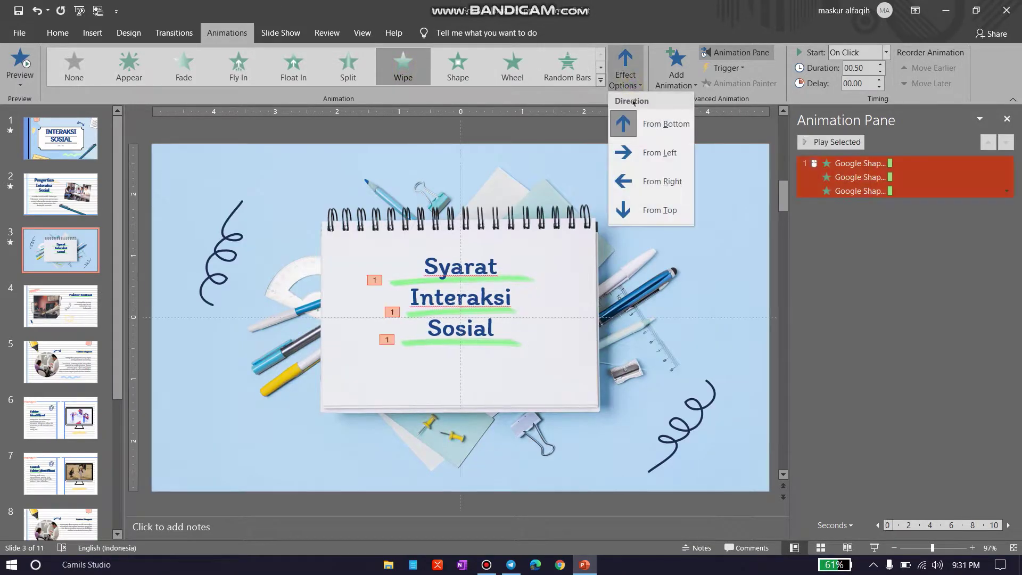
pyautogui.click(635, 157)
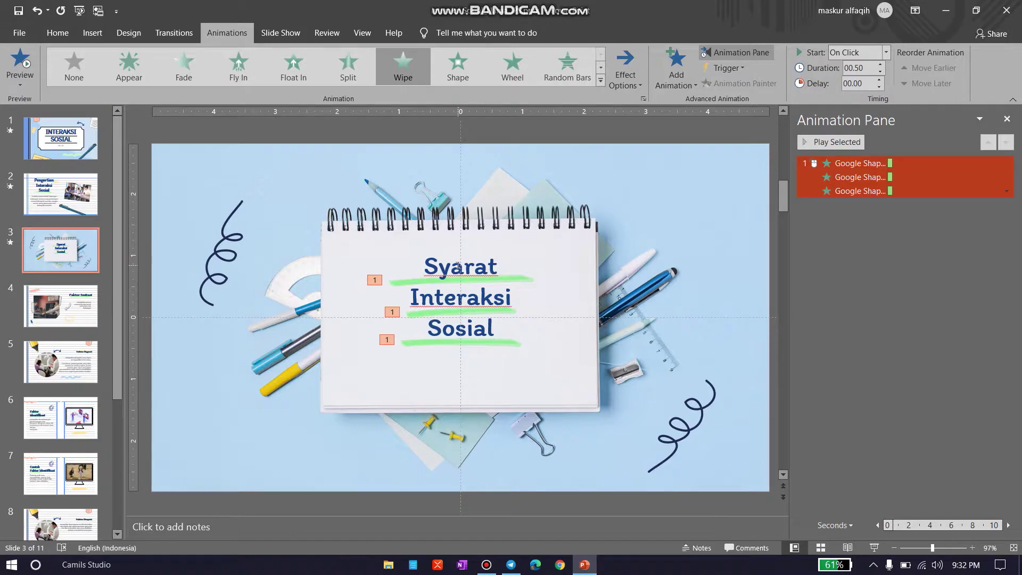
# Step: Select the "Syarat Interaksi Sosial" text box and open the full list of entrance effects, keeping the slide title in view
pyautogui.click(489, 267)
pyautogui.click(488, 248)
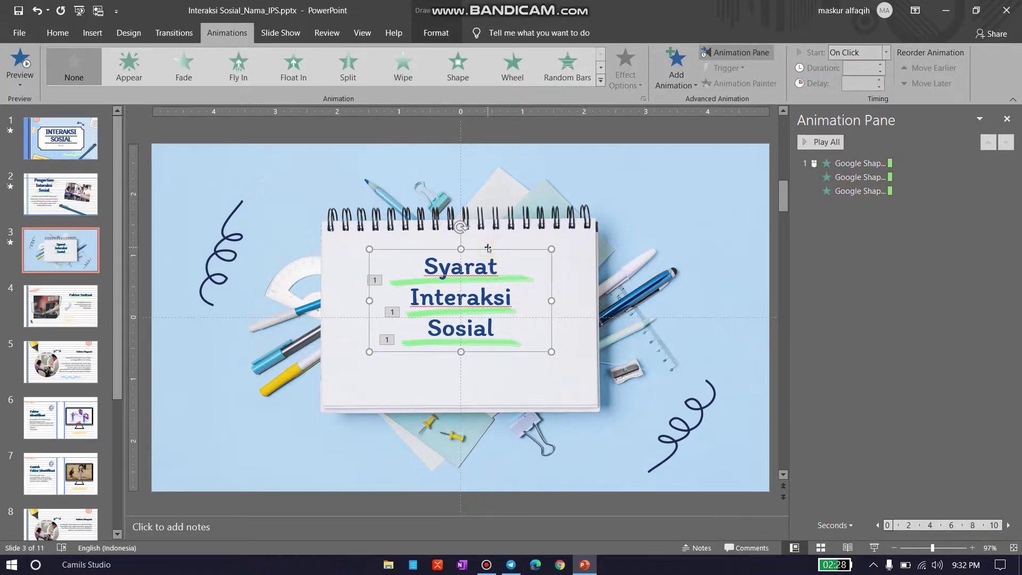
pyautogui.click(666, 90)
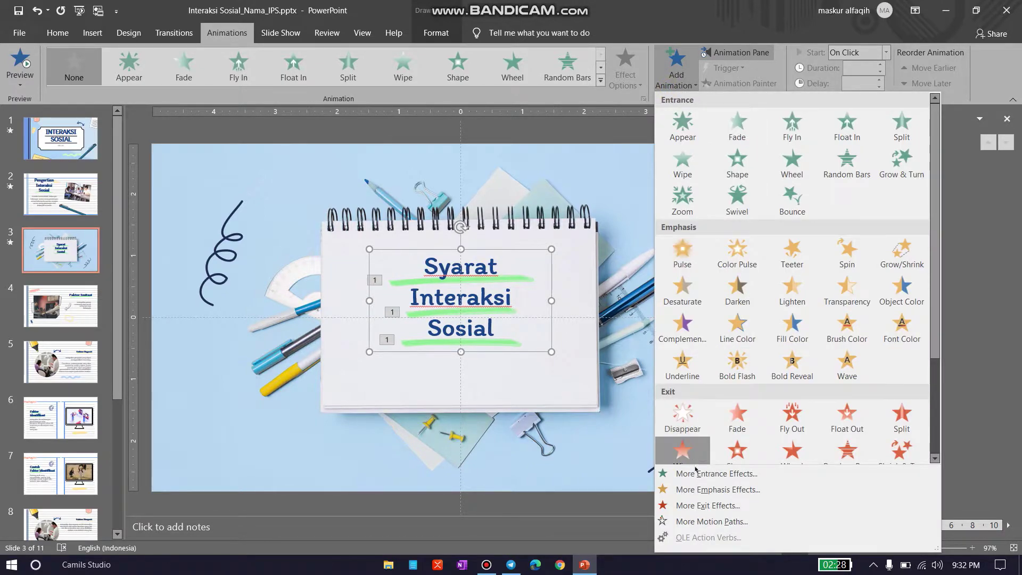
pyautogui.click(716, 473)
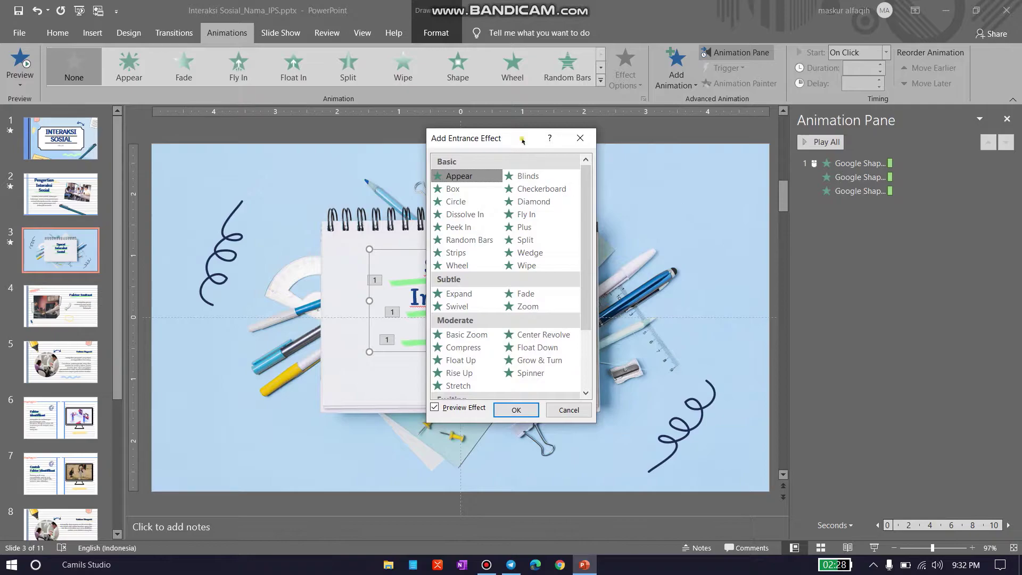
pyautogui.moveTo(522, 140); pyautogui.dragTo(810, 118)
# Step: Preview the basic entrance effects Wheel, Random Bars, Peek In, Dissolve In, Circle and Checkerboard on the "Syarat Interaksi Sosial" text box
pyautogui.click(750, 243)
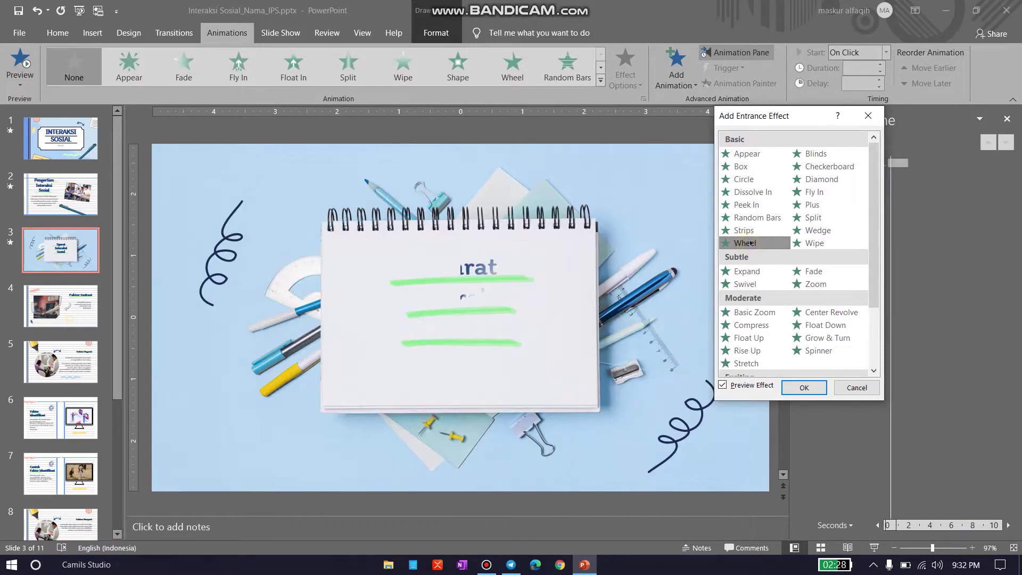
pyautogui.click(753, 219)
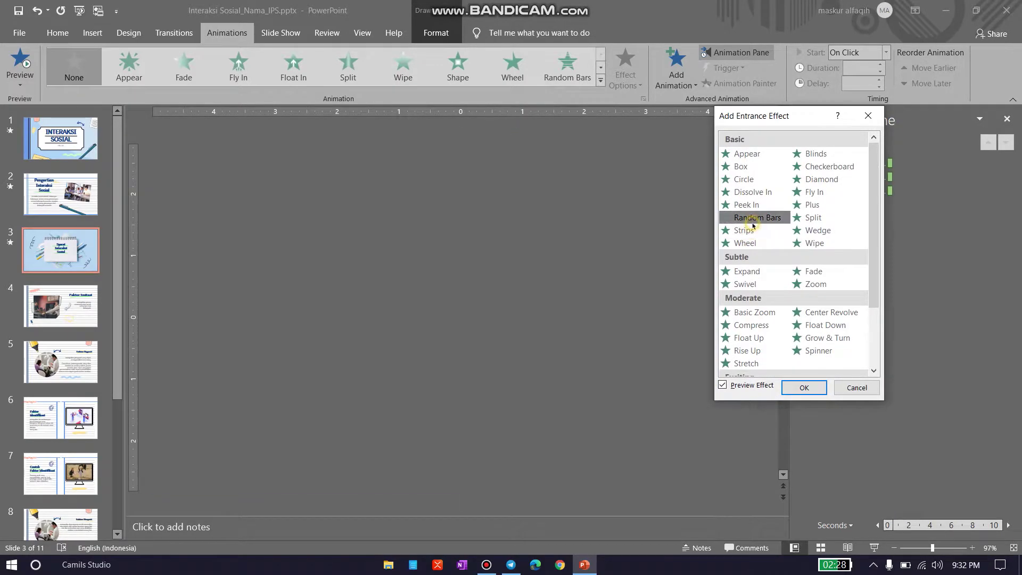
pyautogui.click(754, 205)
pyautogui.click(755, 196)
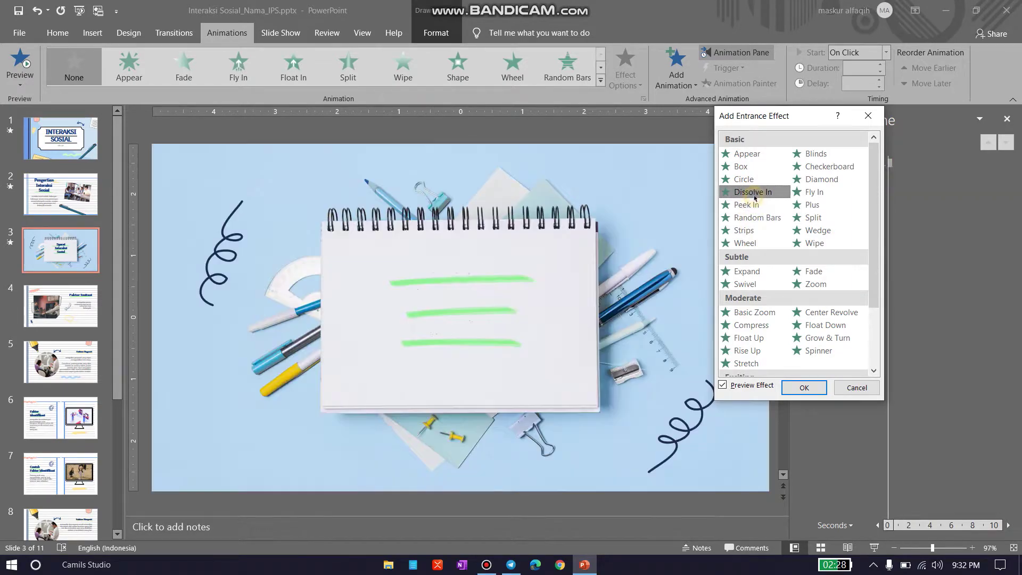
pyautogui.click(757, 181)
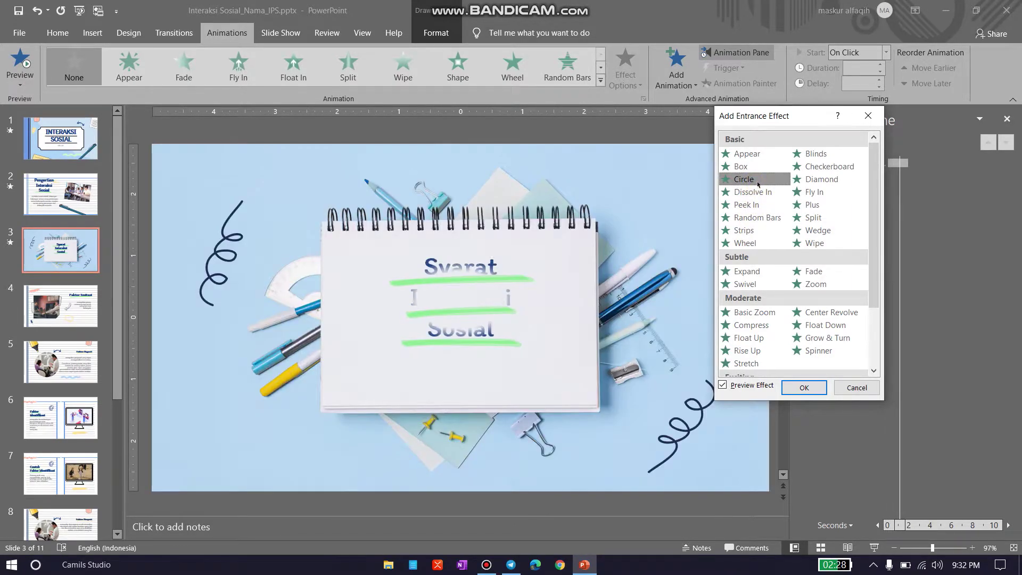
pyautogui.click(801, 169)
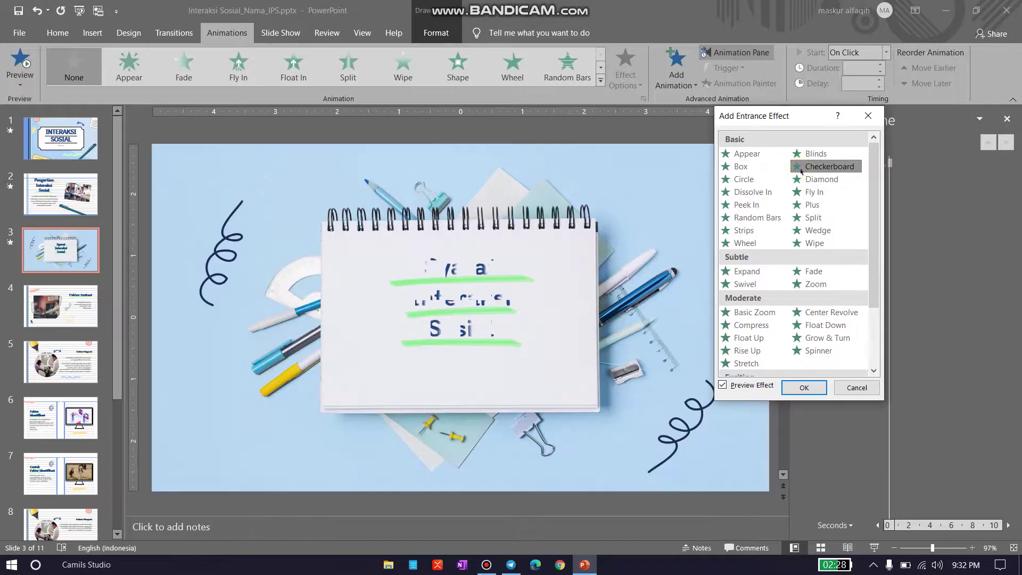
# Step: Preview the moderate entrance effects Spinner, Basic Zoom, Compress, Float Up and Center Revolve on the title text box
pyautogui.scroll(-3, 807, 256)
pyautogui.click(809, 265)
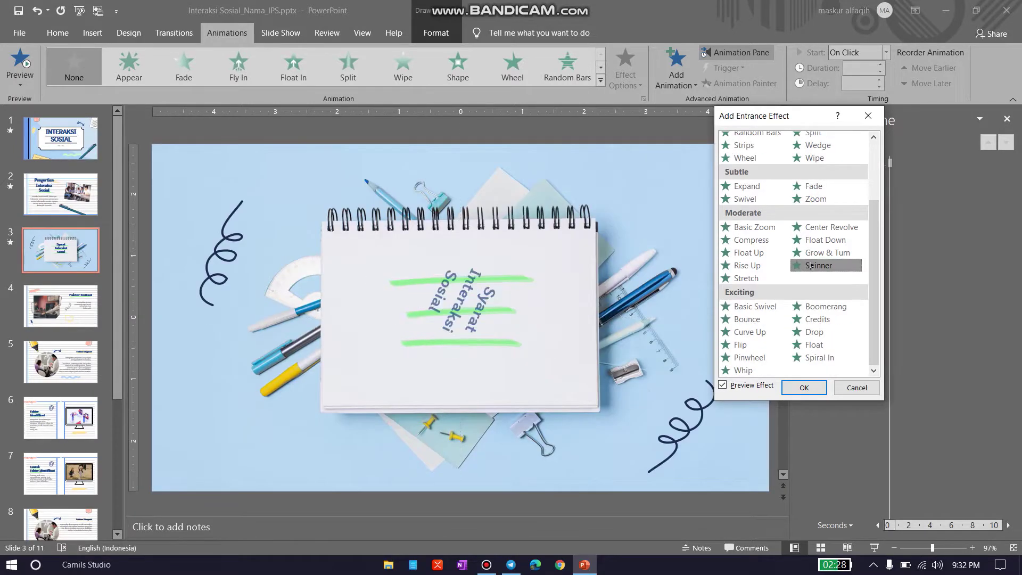
pyautogui.click(756, 230)
pyautogui.click(754, 242)
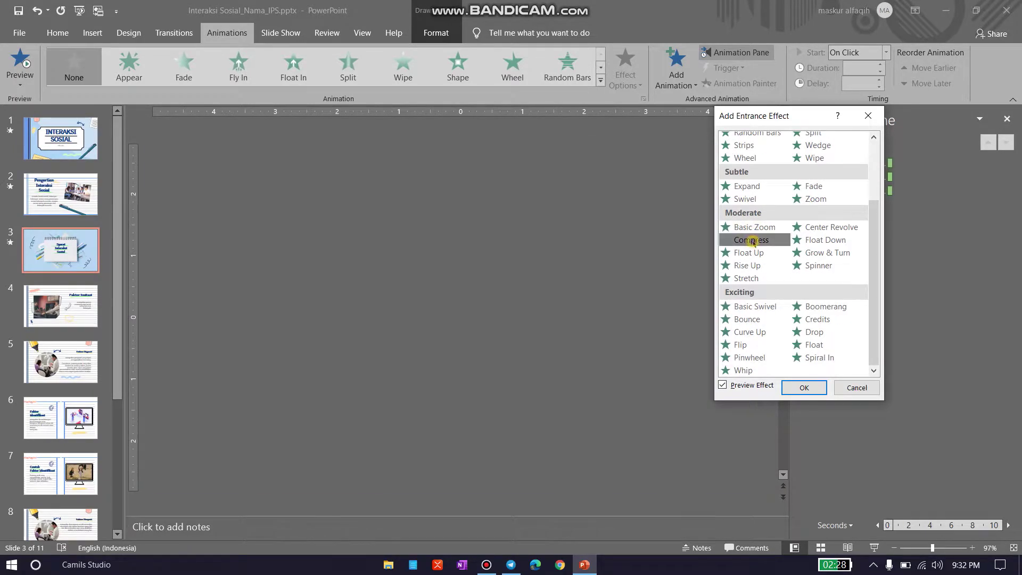
pyautogui.click(752, 252)
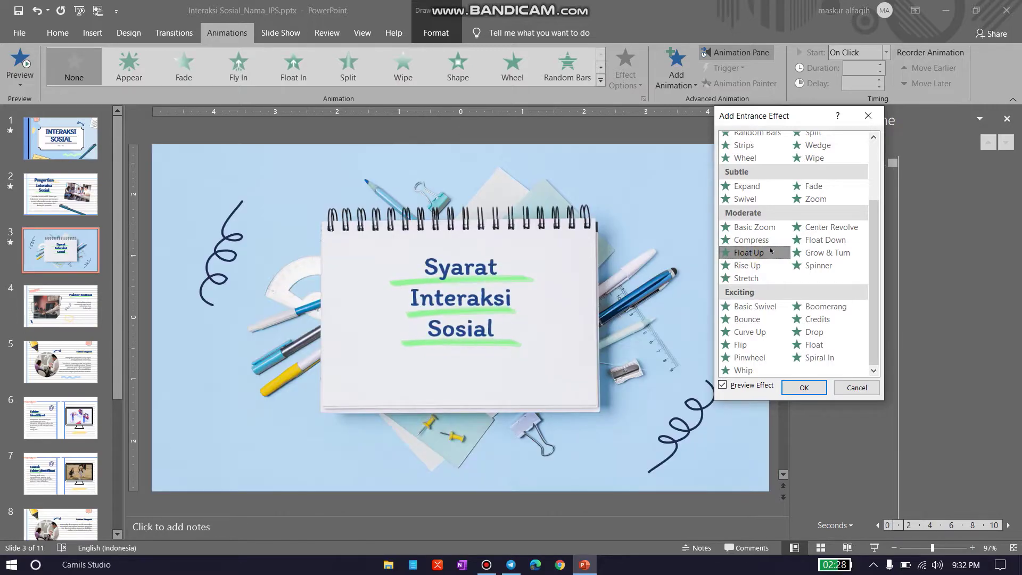
pyautogui.click(853, 227)
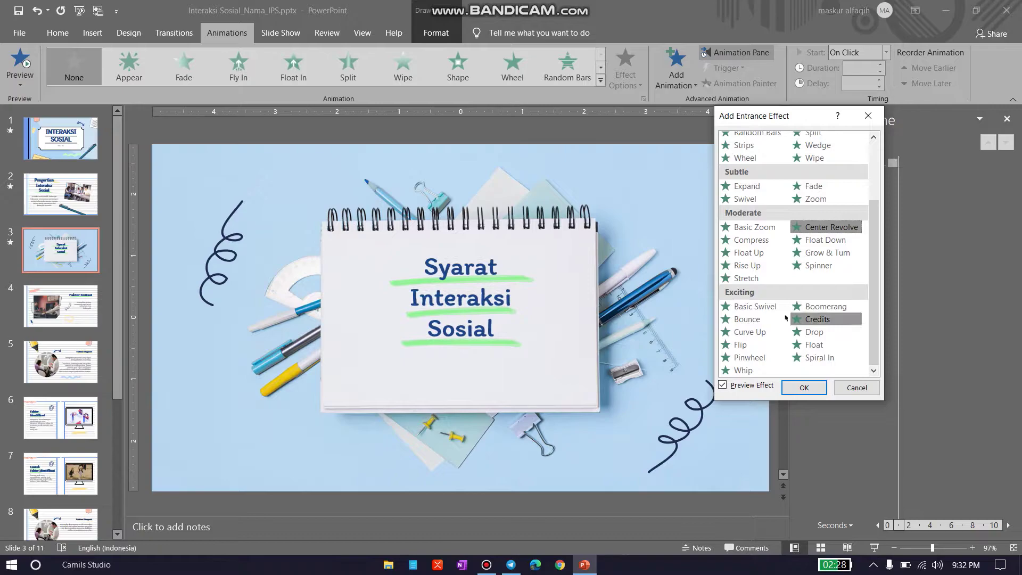
# Step: Preview the exciting entrance effects Basic Swivel, Bounce, Flip, Pinwheel and Whip on the title text box
pyautogui.click(755, 307)
pyautogui.click(758, 321)
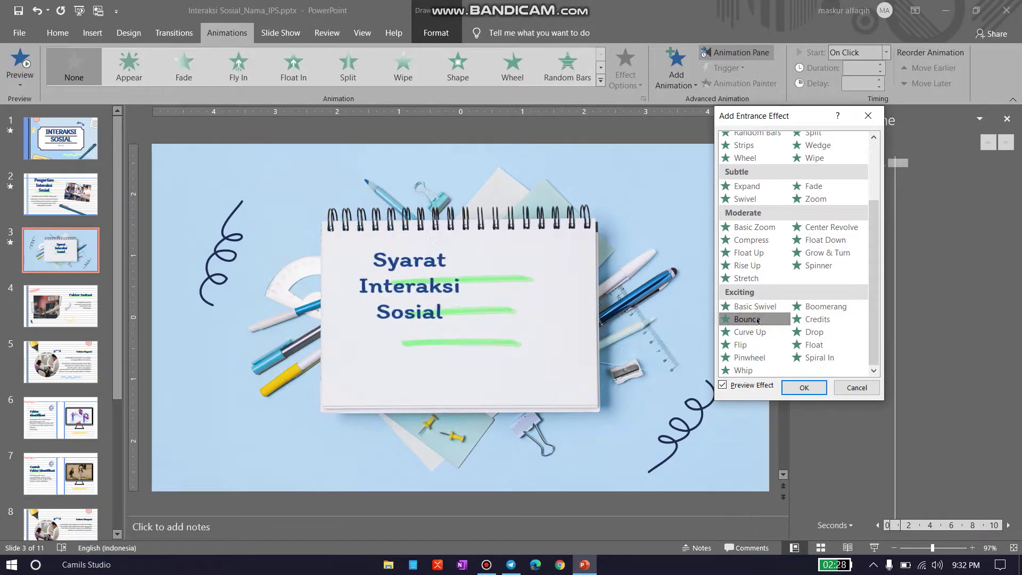
pyautogui.click(759, 311)
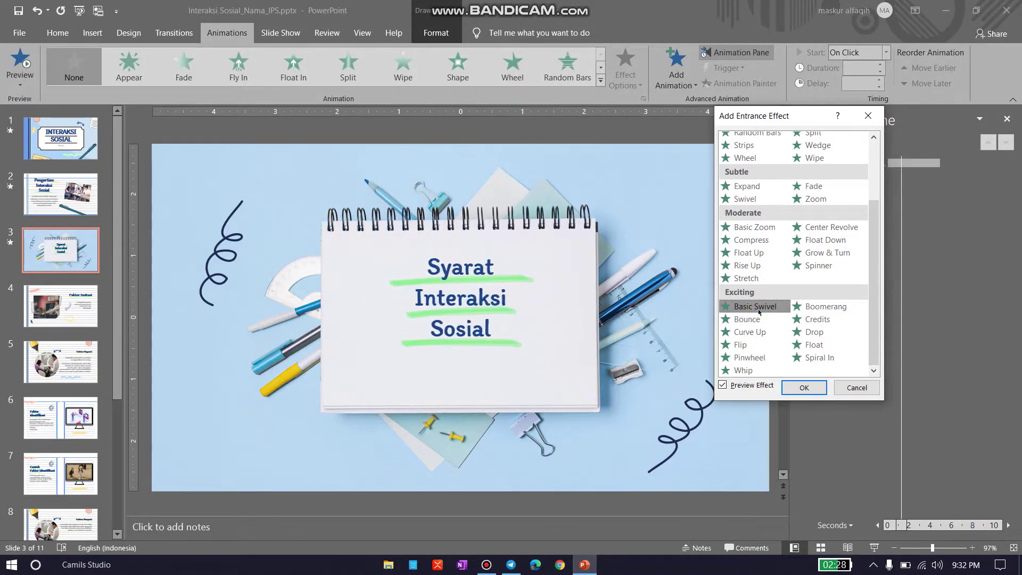
pyautogui.click(757, 345)
pyautogui.click(752, 358)
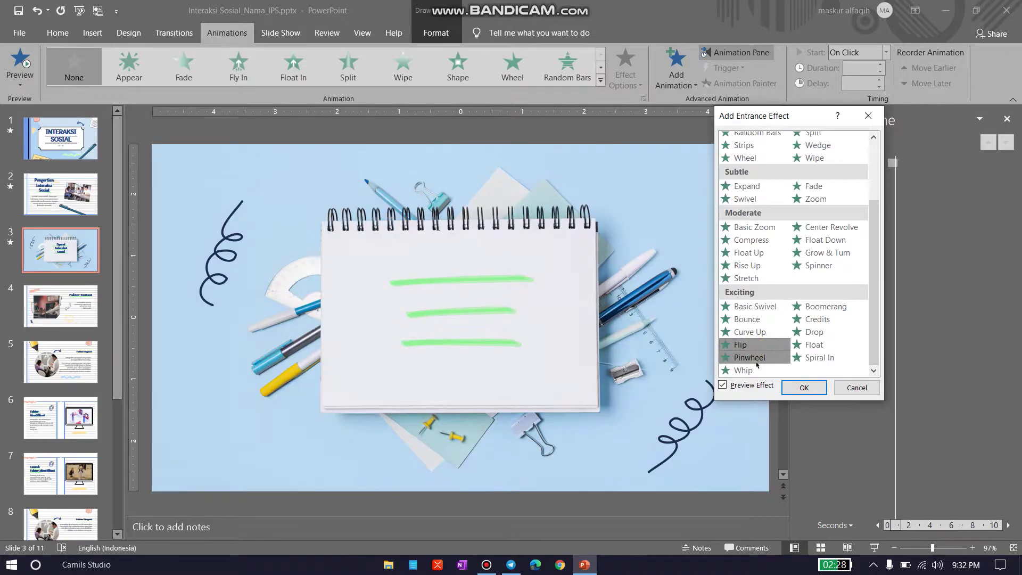
pyautogui.click(750, 372)
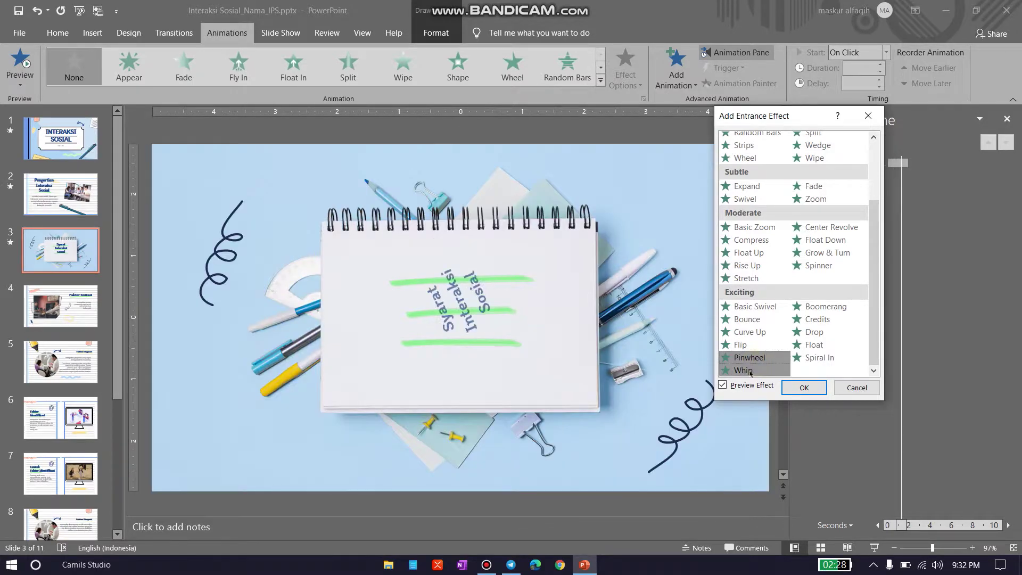
# Step: Preview the exciting entrance effects Spiral In, Float, Drop and Credits on the title text box
pyautogui.click(817, 358)
pyautogui.click(815, 345)
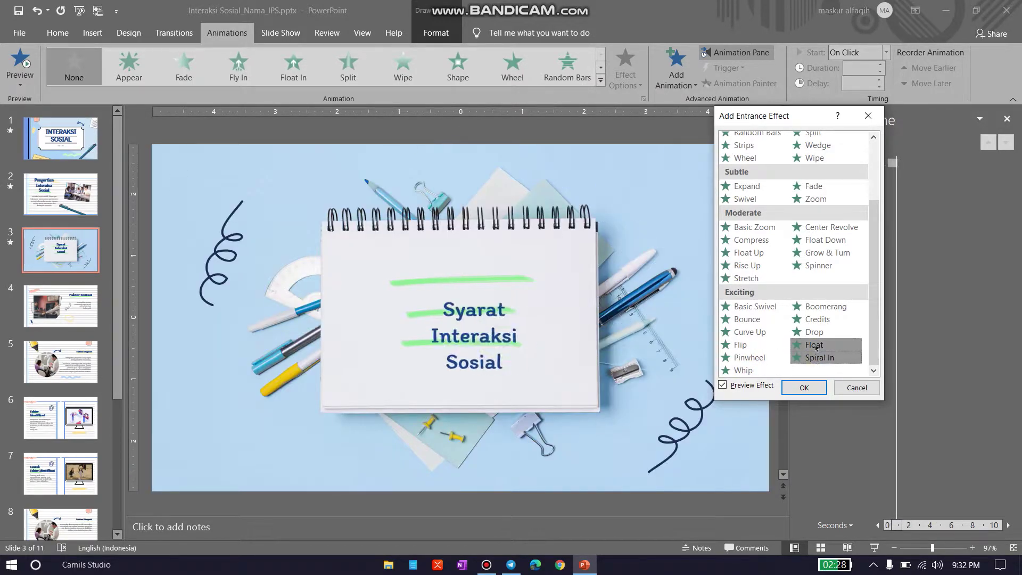
pyautogui.click(817, 332)
pyautogui.click(819, 321)
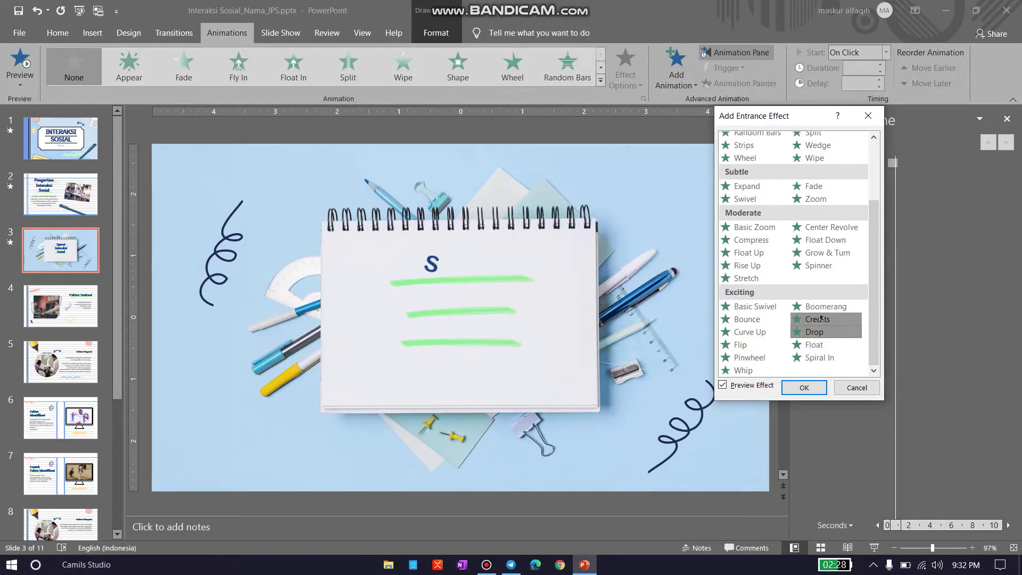
pyautogui.click(821, 311)
pyautogui.click(822, 315)
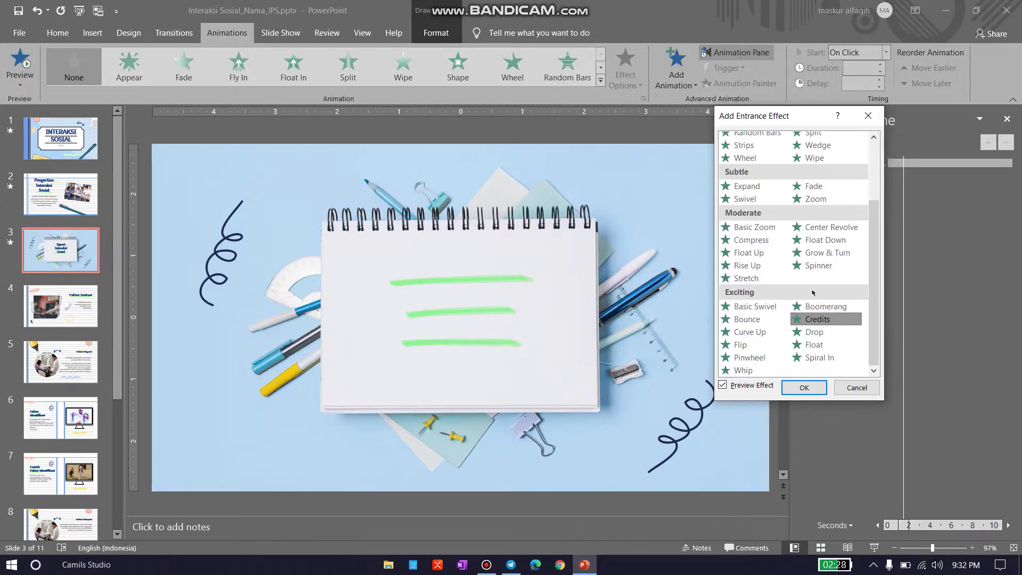
# Step: Preview the Float Up entrance effect on the title text box and close the effects list without applying one
pyautogui.scroll(2, 821, 254)
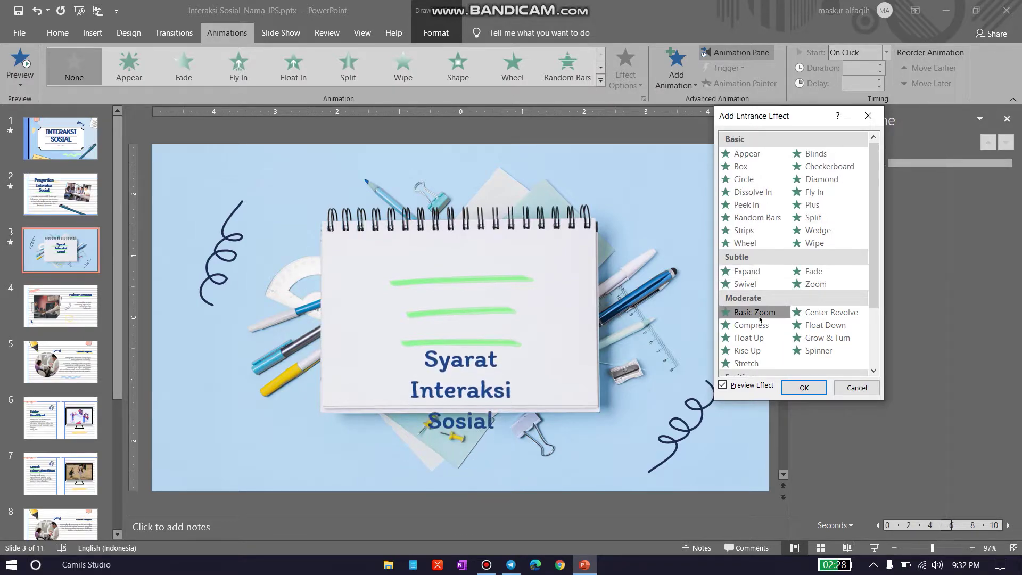
pyautogui.click(751, 339)
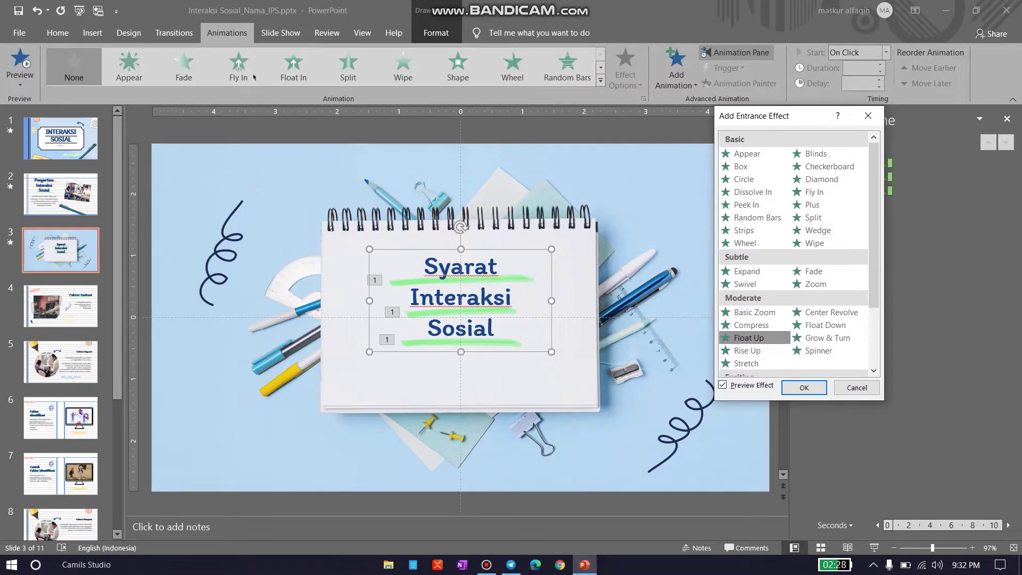
pyautogui.click(849, 384)
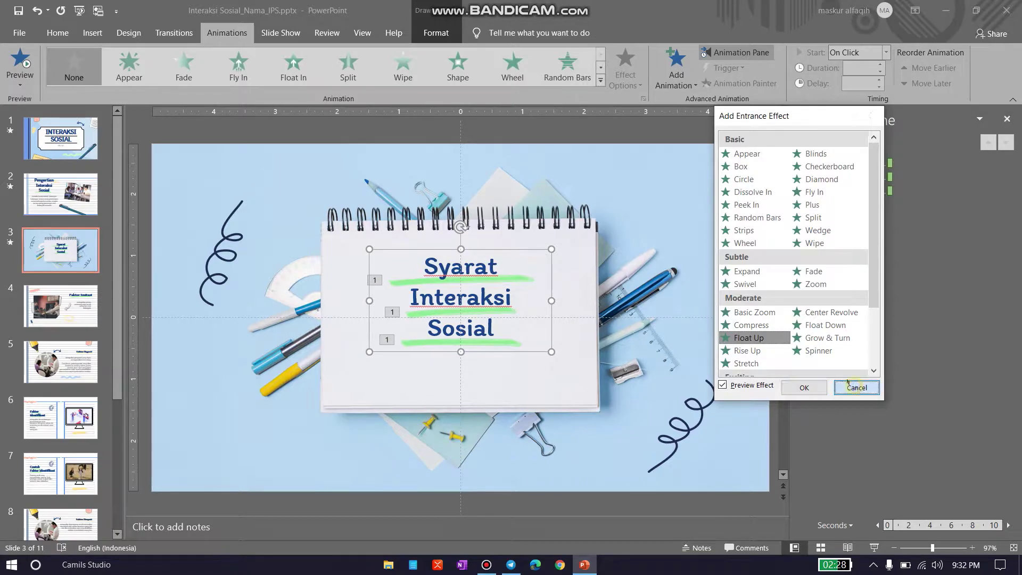
# Step: Apply a Fly In entrance from the left to the "Syarat Interaksi Sosial" text box
pyautogui.click(250, 69)
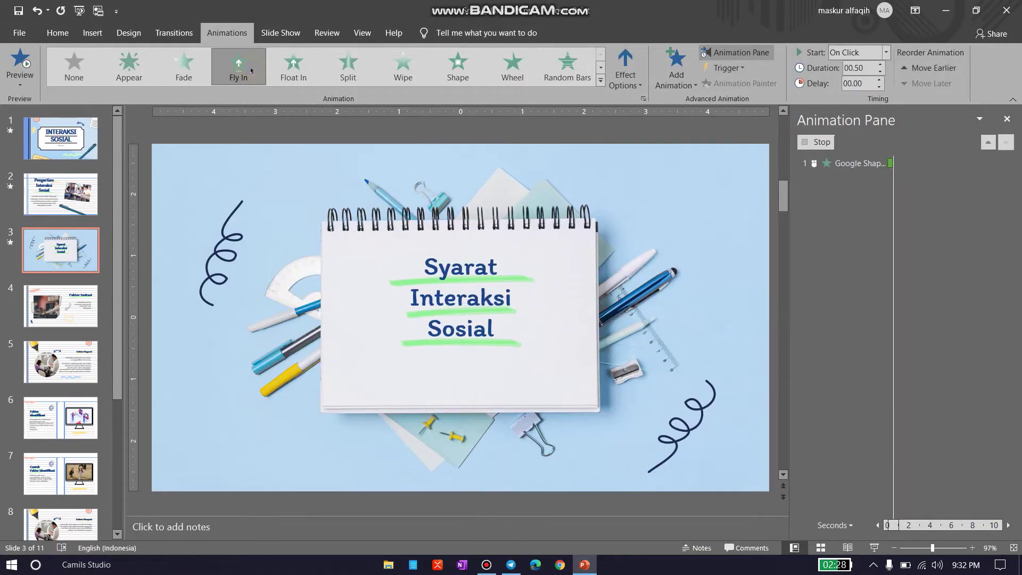
pyautogui.click(634, 79)
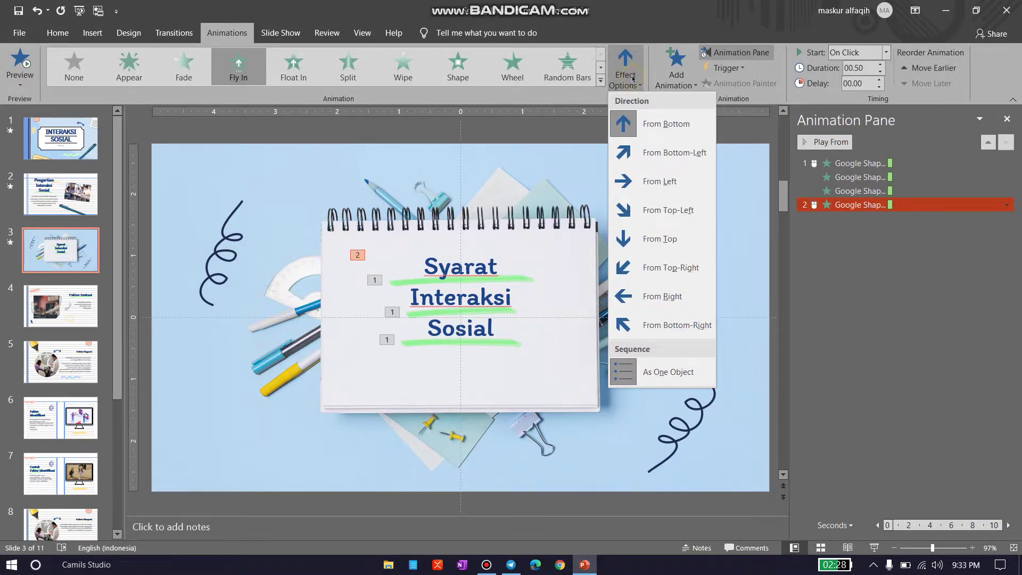
pyautogui.click(637, 176)
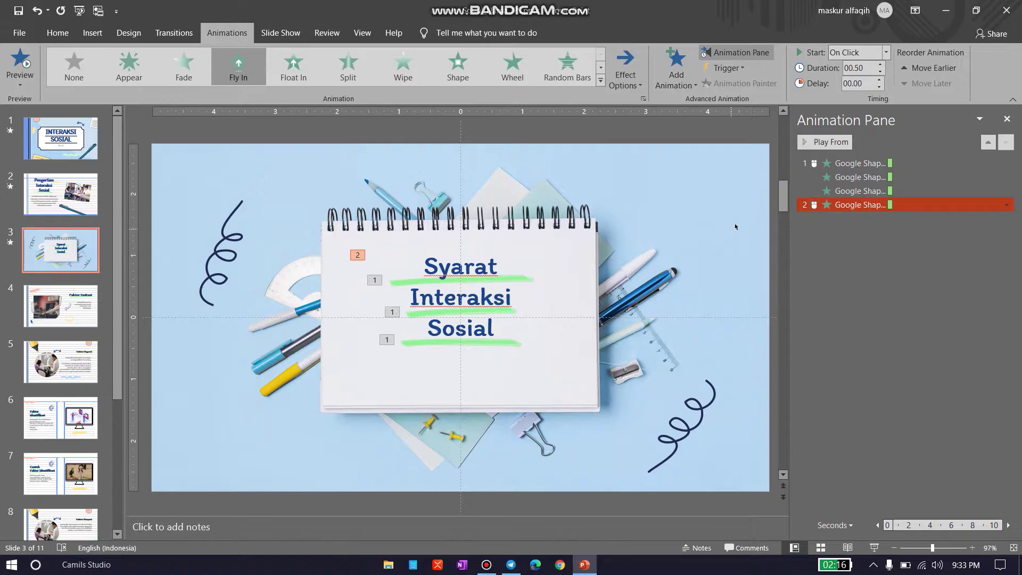
pyautogui.click(860, 163)
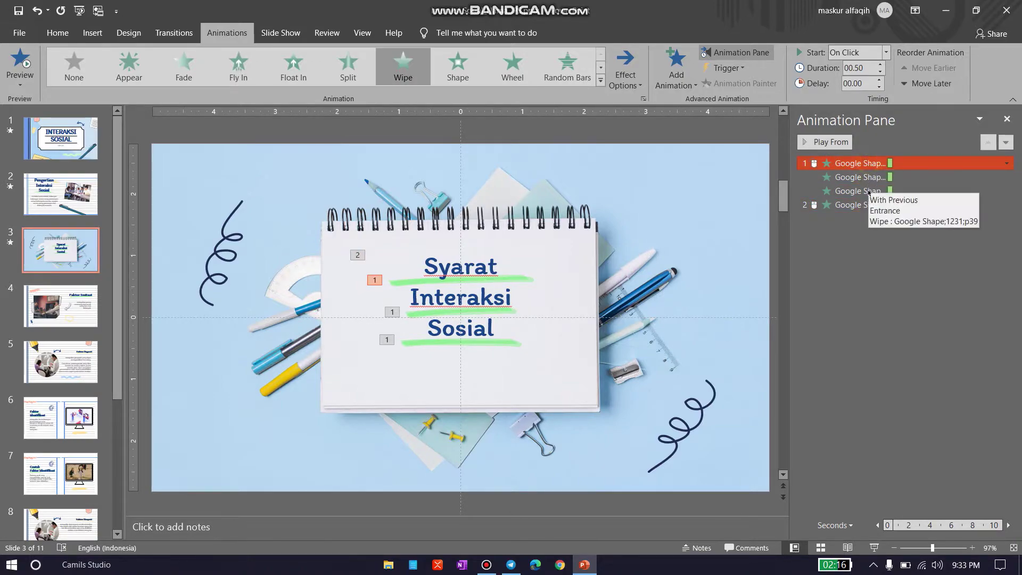
pyautogui.keyDown('shift'); pyautogui.click(866, 205); pyautogui.keyUp('shift')
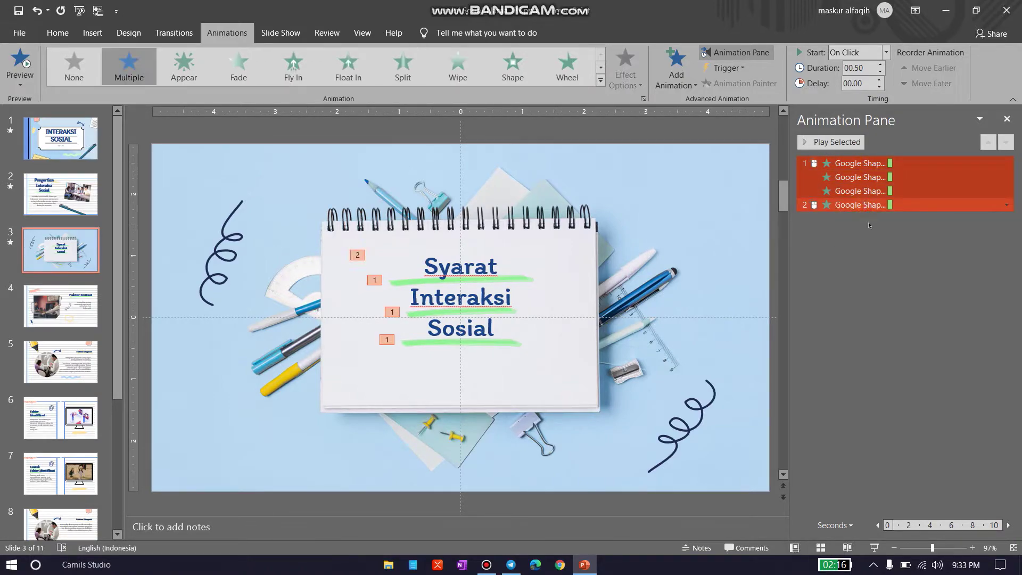
pyautogui.click(869, 225)
pyautogui.click(870, 164)
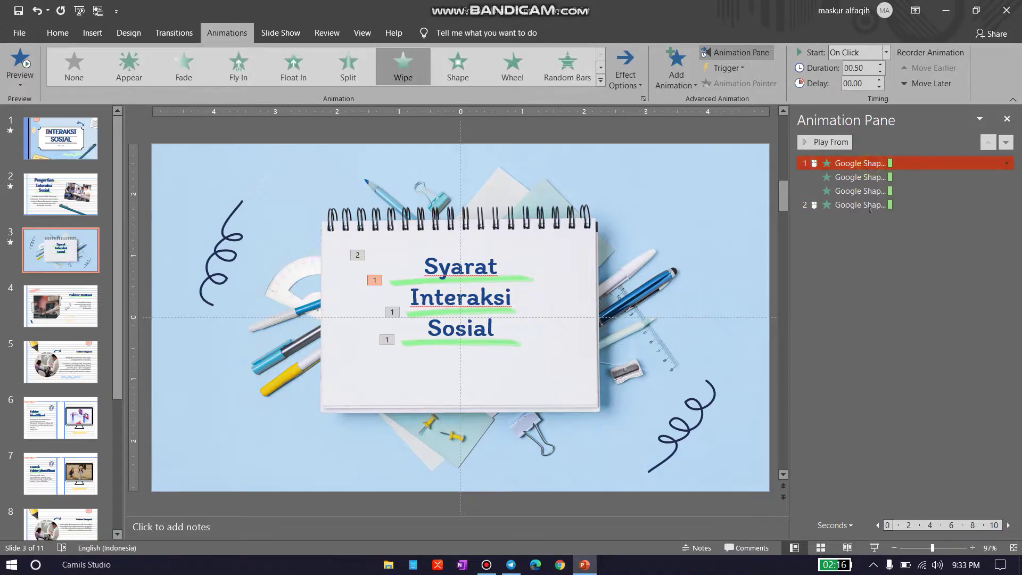
pyautogui.click(853, 240)
# Step: Select all four animations on slide 3 and set them to start With Previous
pyautogui.rightClick(857, 163)
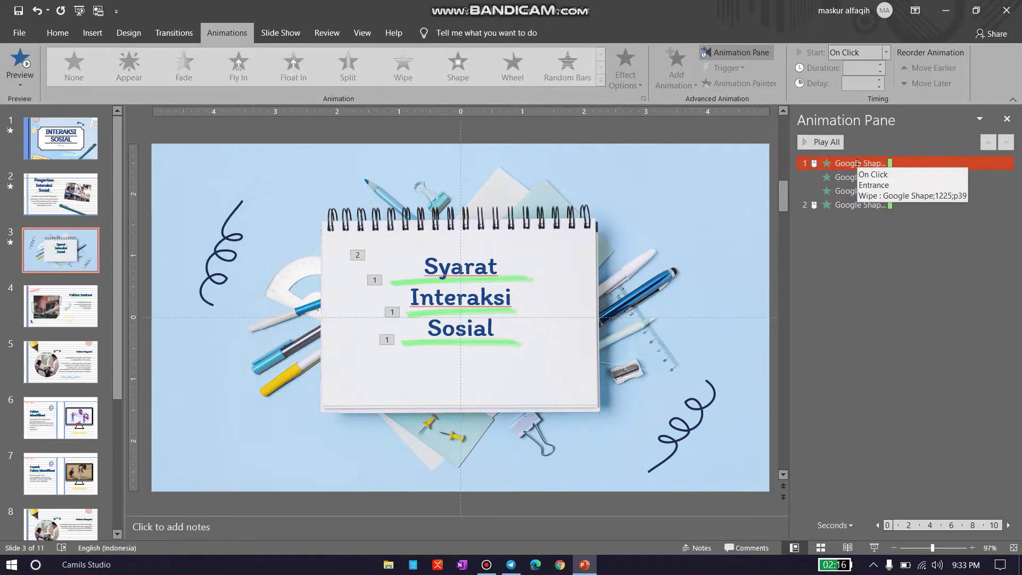
pyautogui.press('Escape')
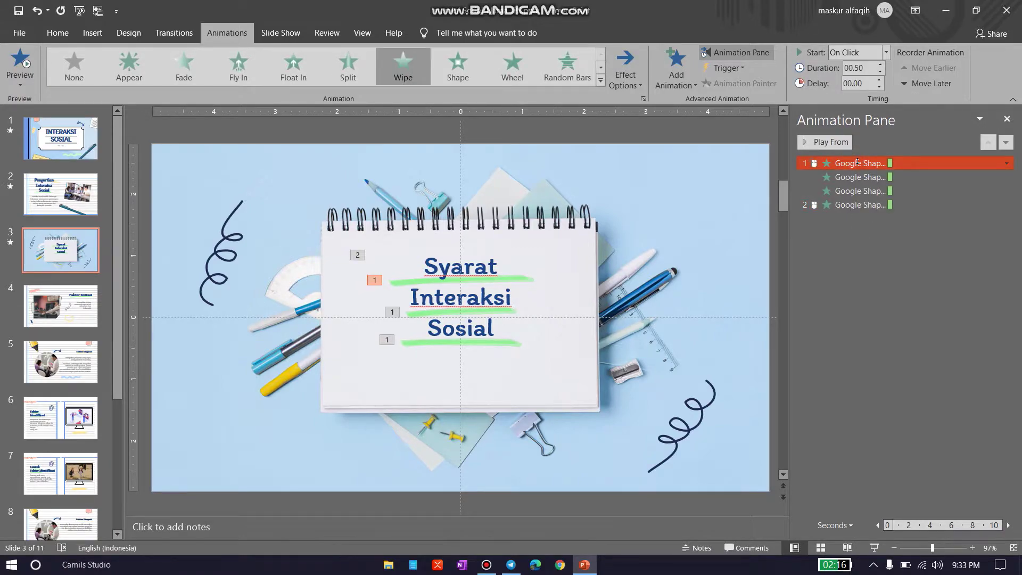
pyautogui.keyDown('ctrl'); pyautogui.click(859, 206); pyautogui.keyUp('ctrl')
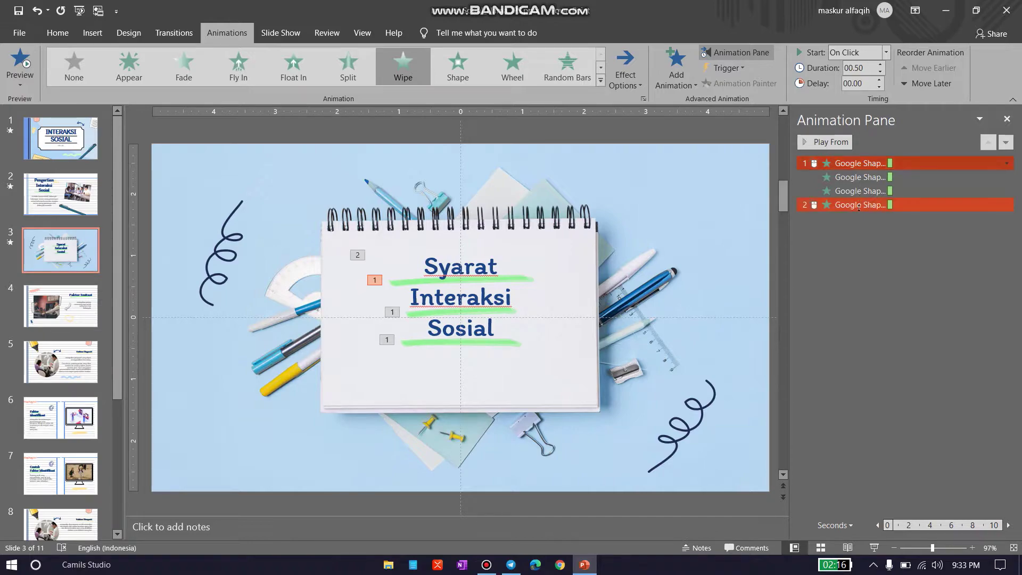
pyautogui.keyDown('shift'); pyautogui.click(860, 207); pyautogui.keyUp('shift')
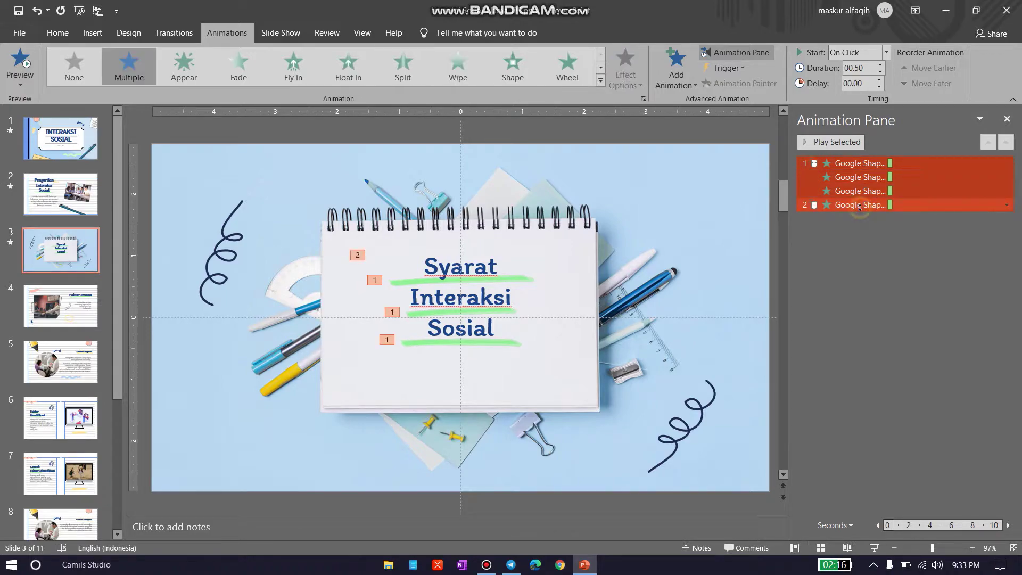
pyautogui.click(886, 52)
pyautogui.click(868, 83)
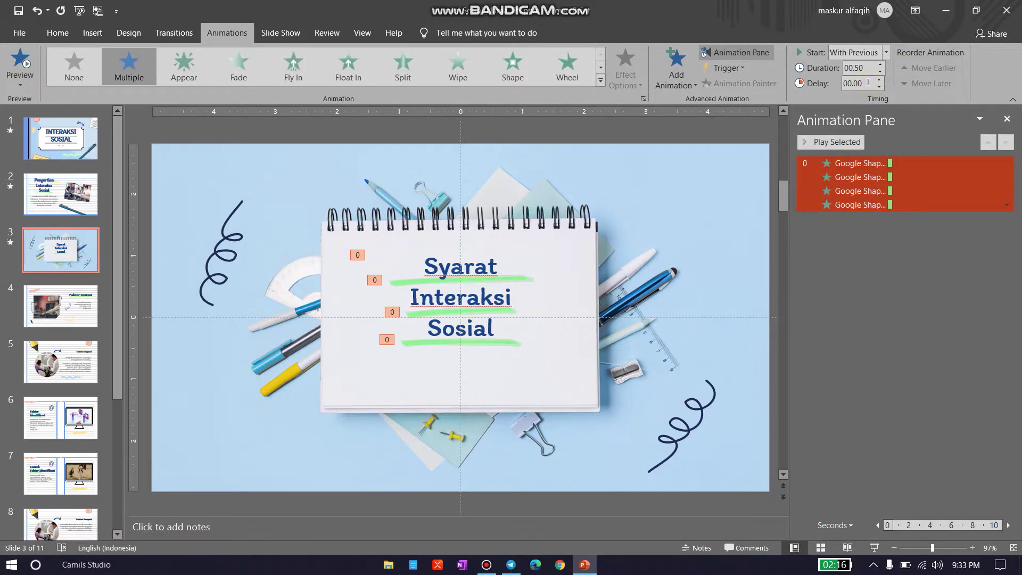
pyautogui.click(887, 250)
# Step: Check which entry in the slide 3 animation list belongs to the "Syarat Interaksi Sosial" text box and view its options
pyautogui.click(867, 207)
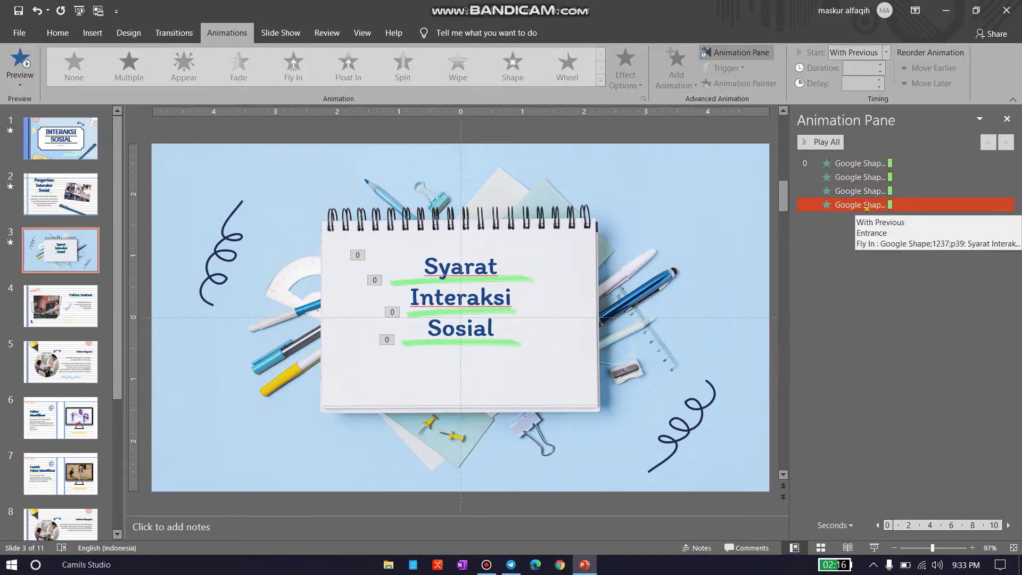
pyautogui.click(450, 264)
pyautogui.click(887, 208)
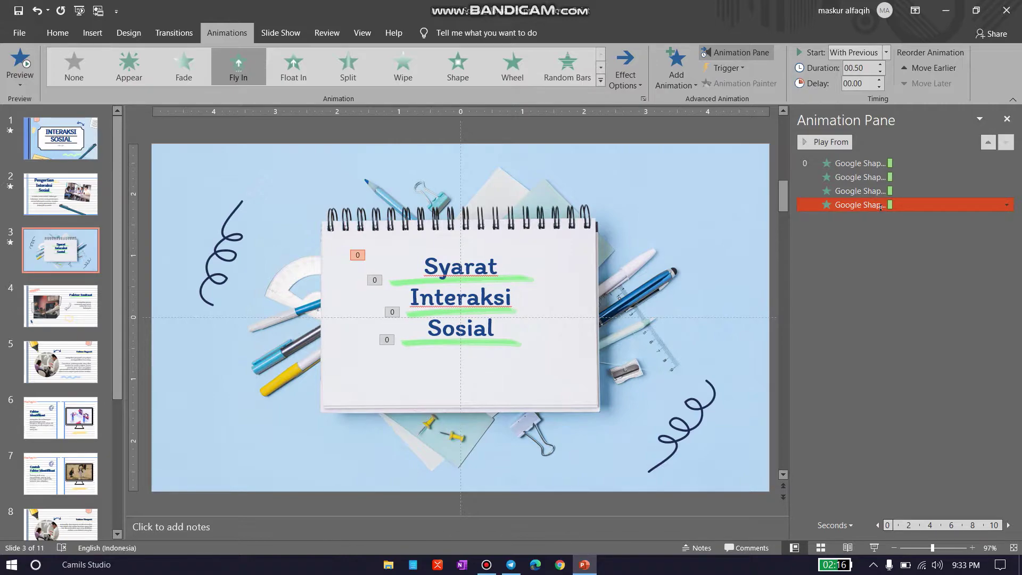
pyautogui.rightClick(882, 206)
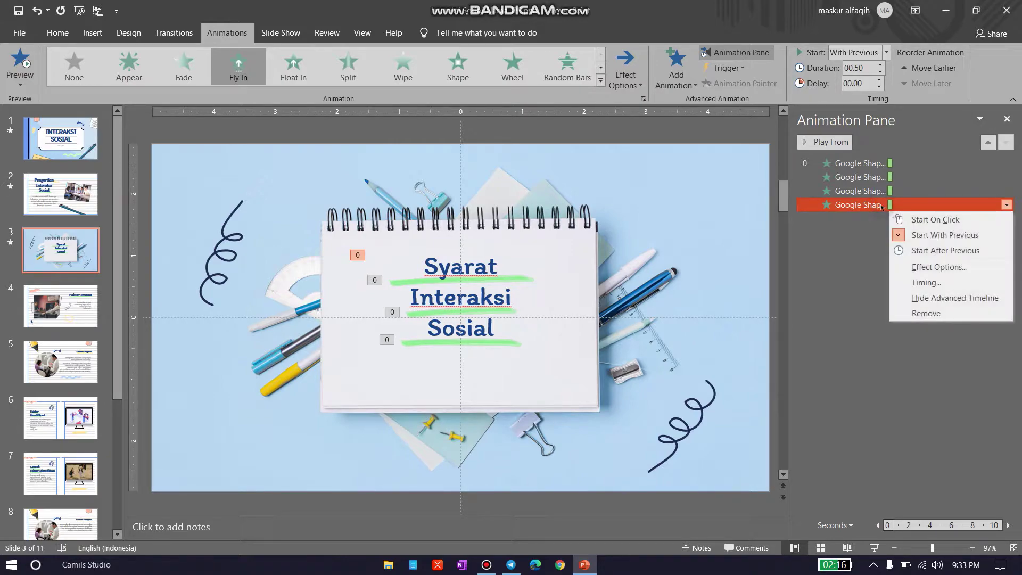
pyautogui.click(882, 207)
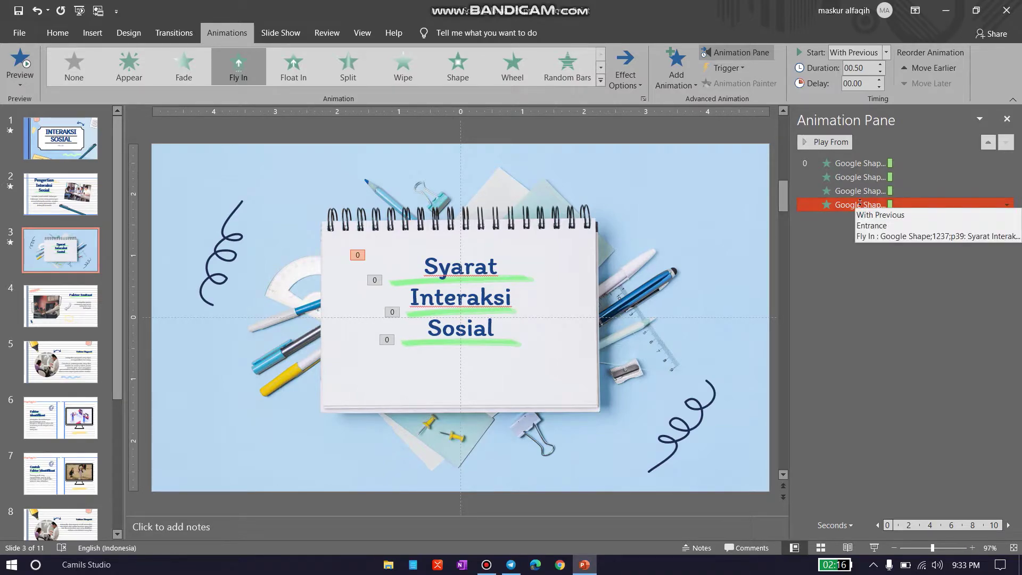
pyautogui.click(475, 265)
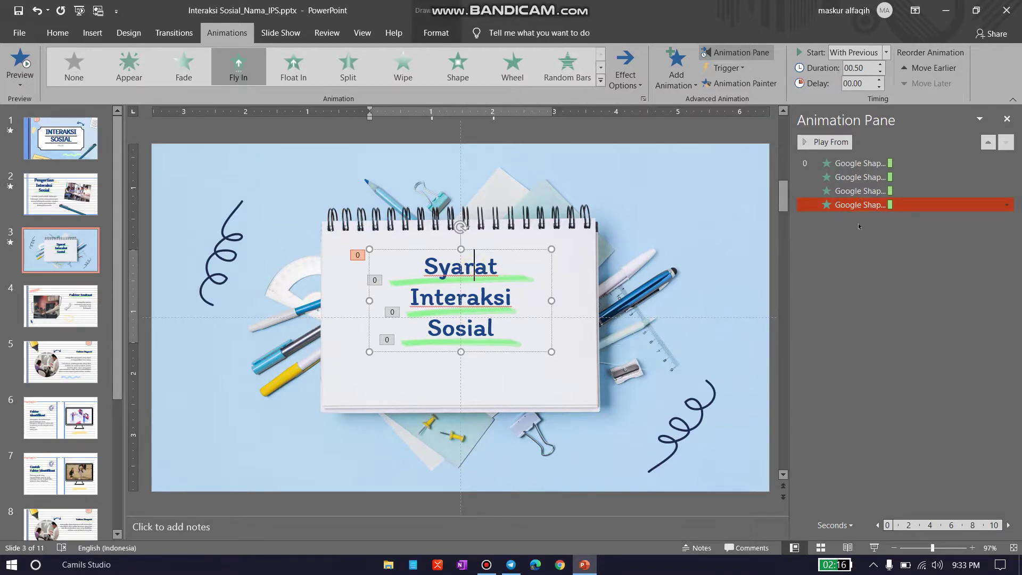
# Step: Set the "Syarat Interaksi Sosial" title's Fly In effect to a smooth start of 0.25 sec and a bounce end of 0.26 sec
pyautogui.click(862, 207)
pyautogui.rightClick(863, 206)
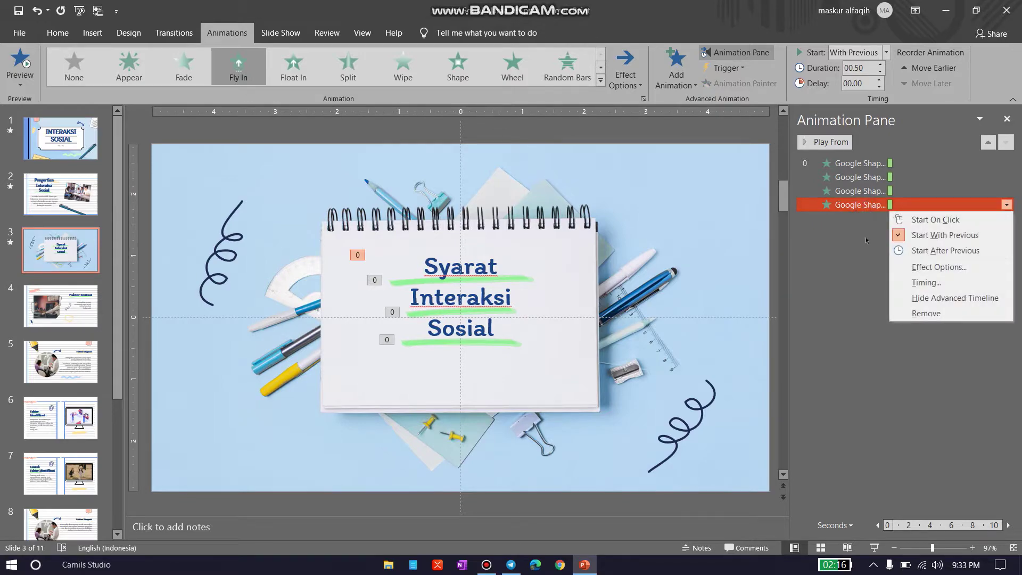
pyautogui.click(915, 268)
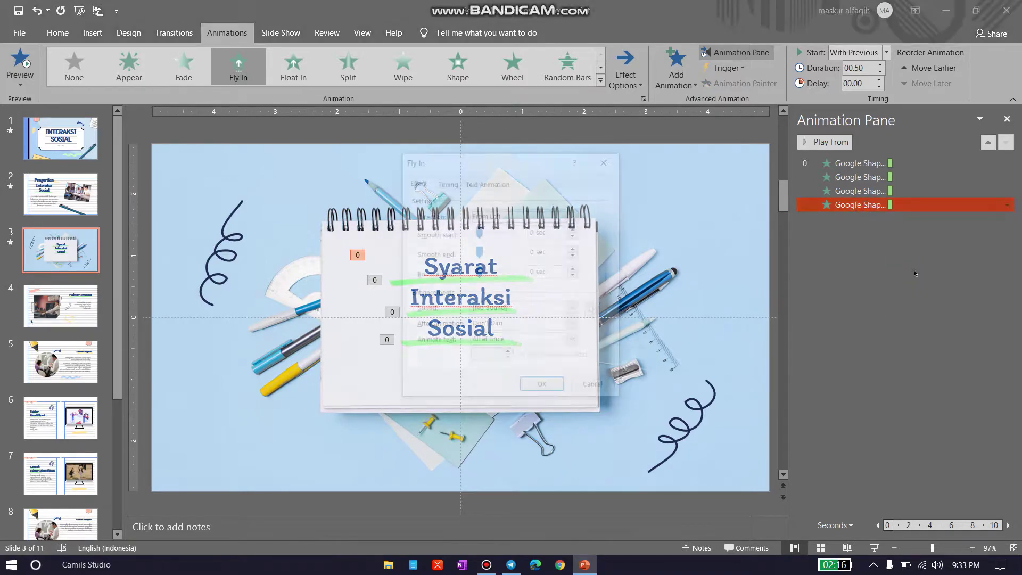
pyautogui.click(544, 389)
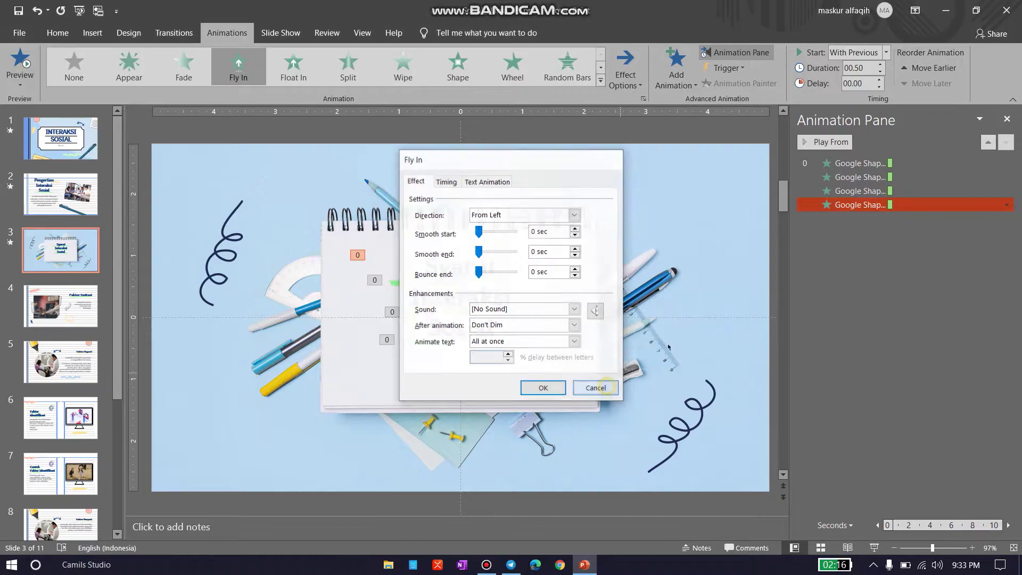
pyautogui.rightClick(861, 205)
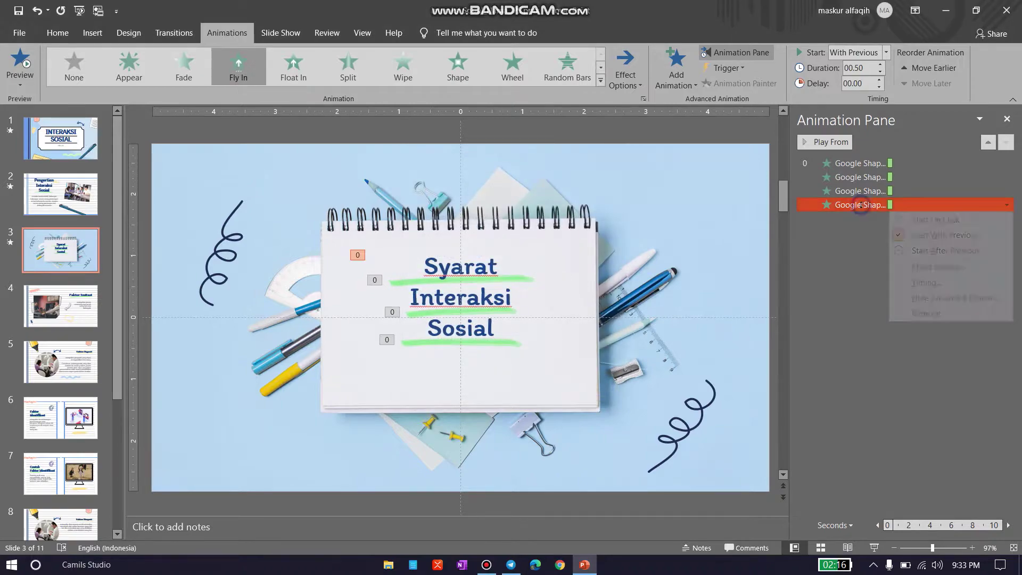
pyautogui.click(927, 267)
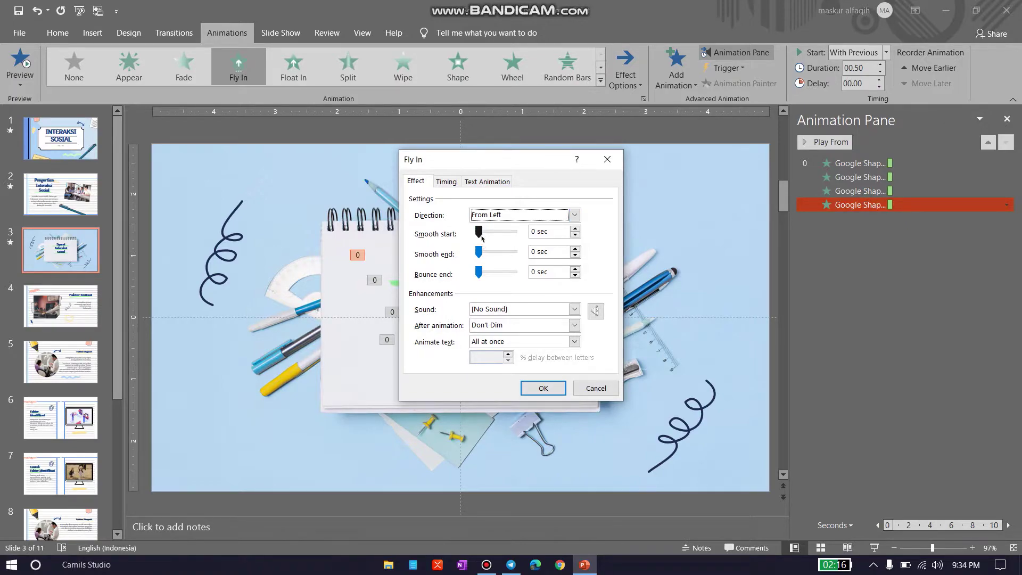
pyautogui.moveTo(478, 233)
pyautogui.mouseDown()
pyautogui.moveTo(520, 236)
pyautogui.moveTo(497, 235)
pyautogui.mouseUp()
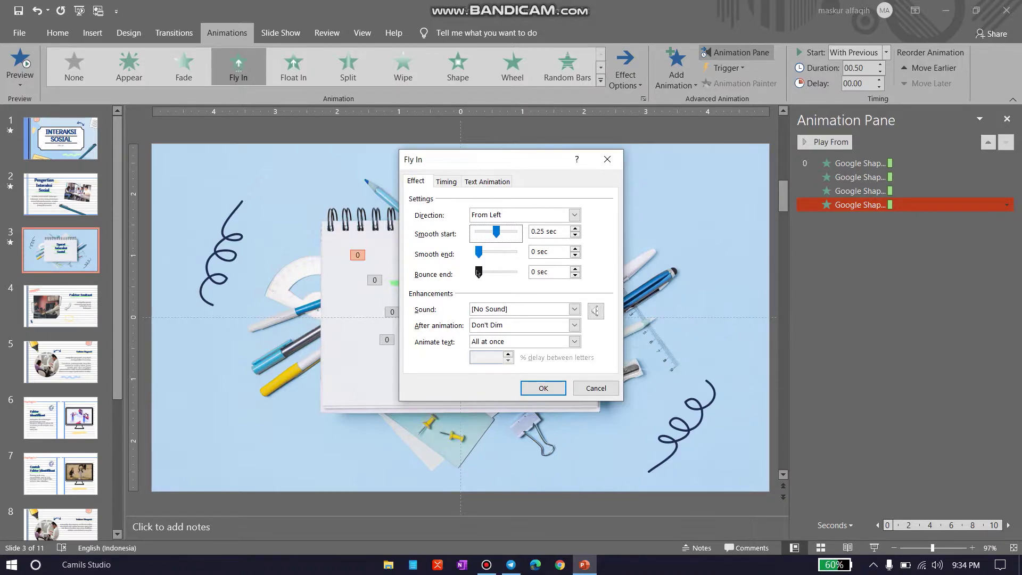
pyautogui.moveTo(479, 273)
pyautogui.mouseDown()
pyautogui.moveTo(513, 274)
pyautogui.moveTo(496, 276)
pyautogui.mouseUp()
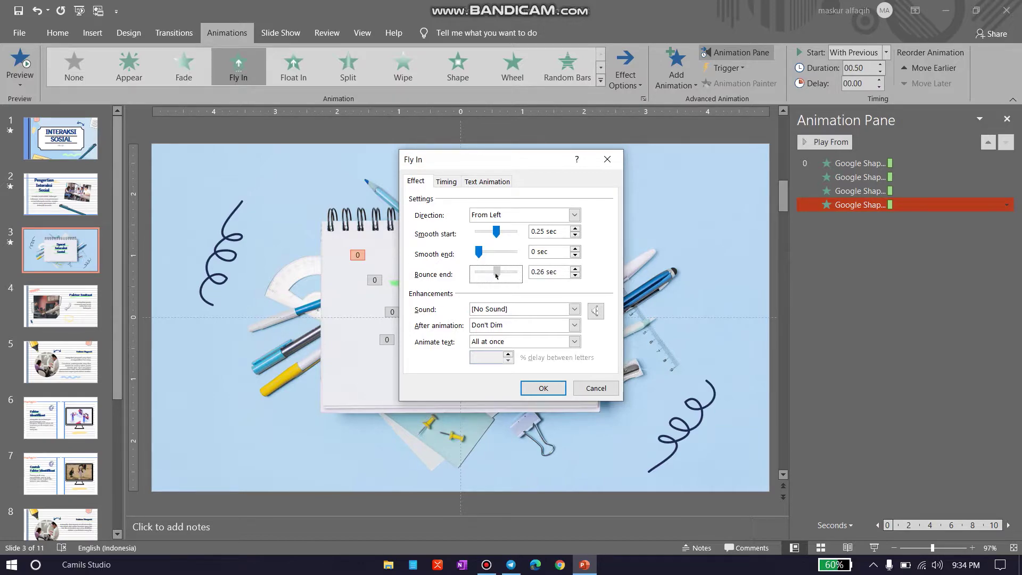
pyautogui.click(541, 388)
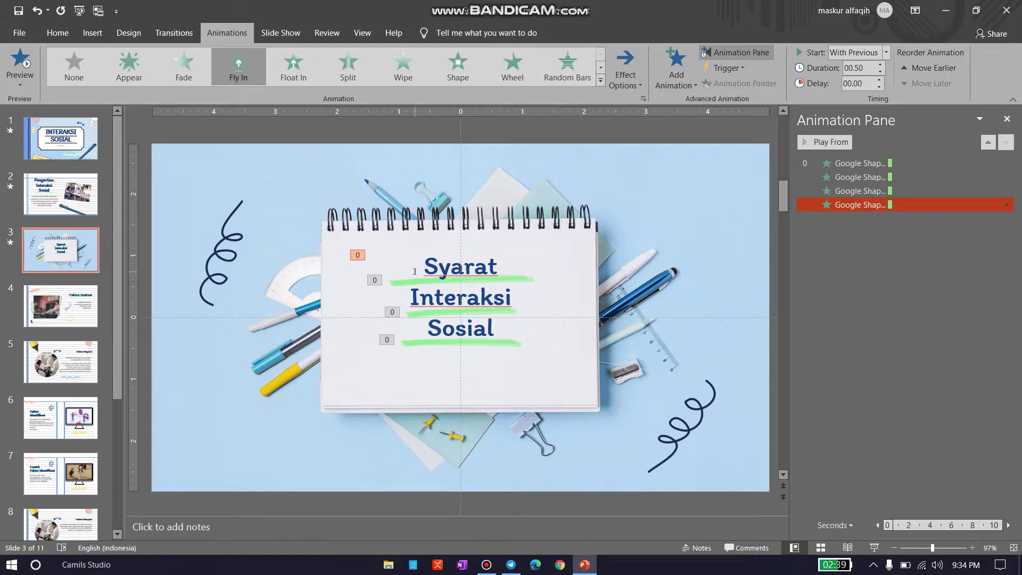
# Step: Preview slide 3's animations and set the title's Fly In delay to 00.25
pyautogui.click(11, 242)
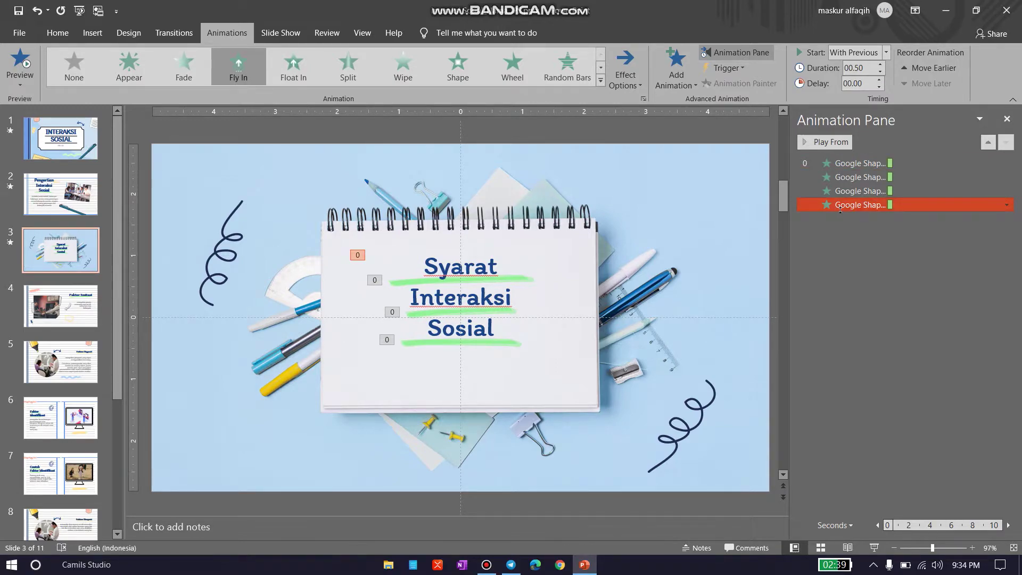
pyautogui.click(879, 81)
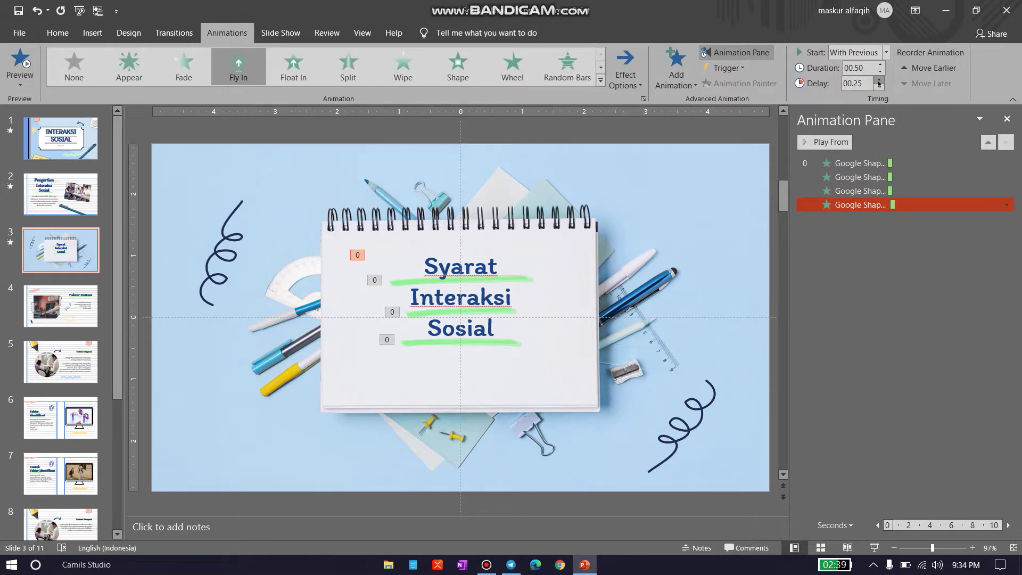
# Step: Open slide 4 and examine which of its elements, such as the photo, scribble, pin, speech bubble and arrow, are separate objects
pyautogui.click(48, 307)
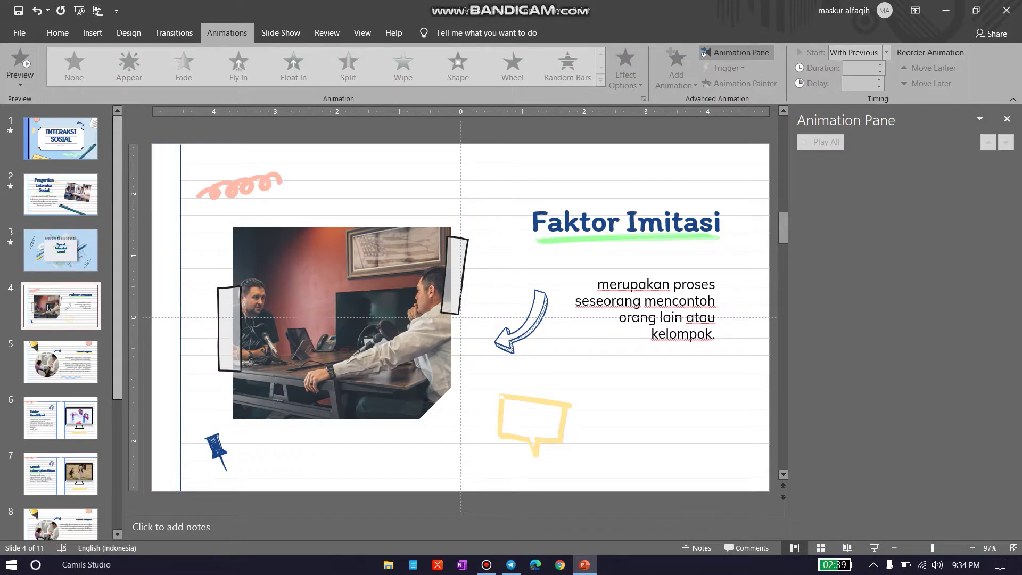
pyautogui.click(337, 304)
pyautogui.click(247, 187)
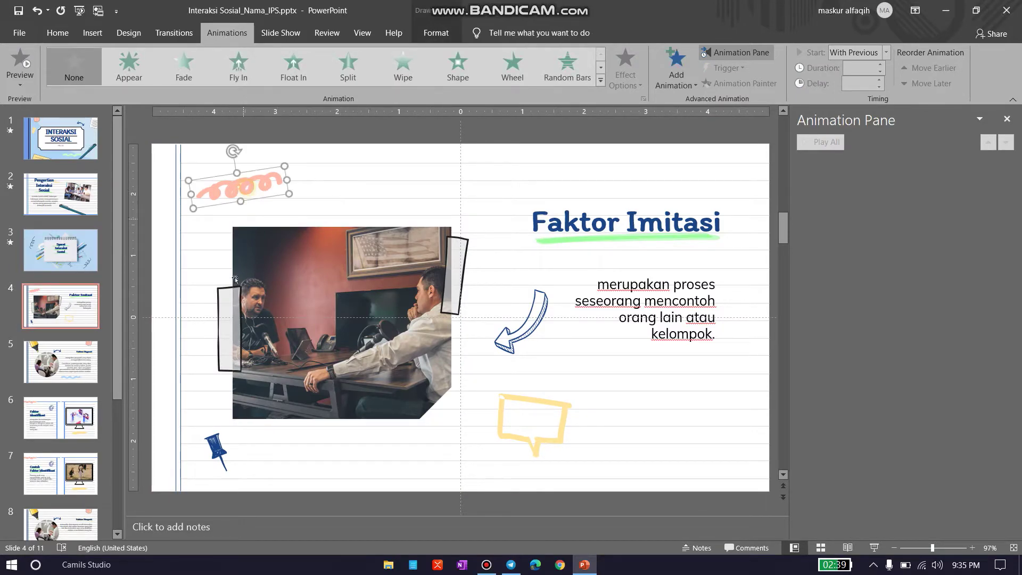
pyautogui.click(216, 450)
pyautogui.click(435, 379)
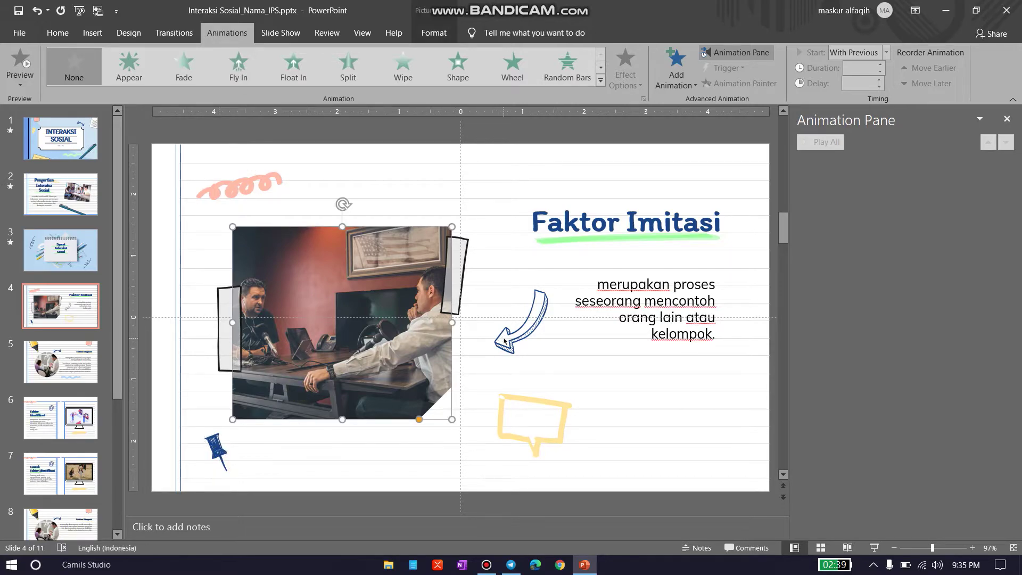
pyautogui.click(527, 413)
pyautogui.click(532, 399)
pyautogui.click(522, 340)
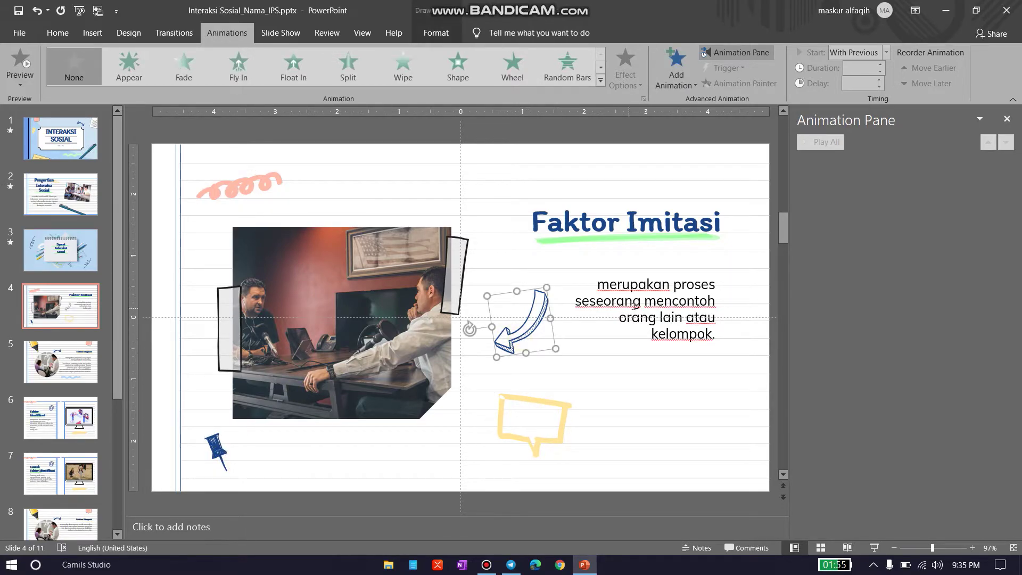
pyautogui.click(462, 300)
pyautogui.click(515, 315)
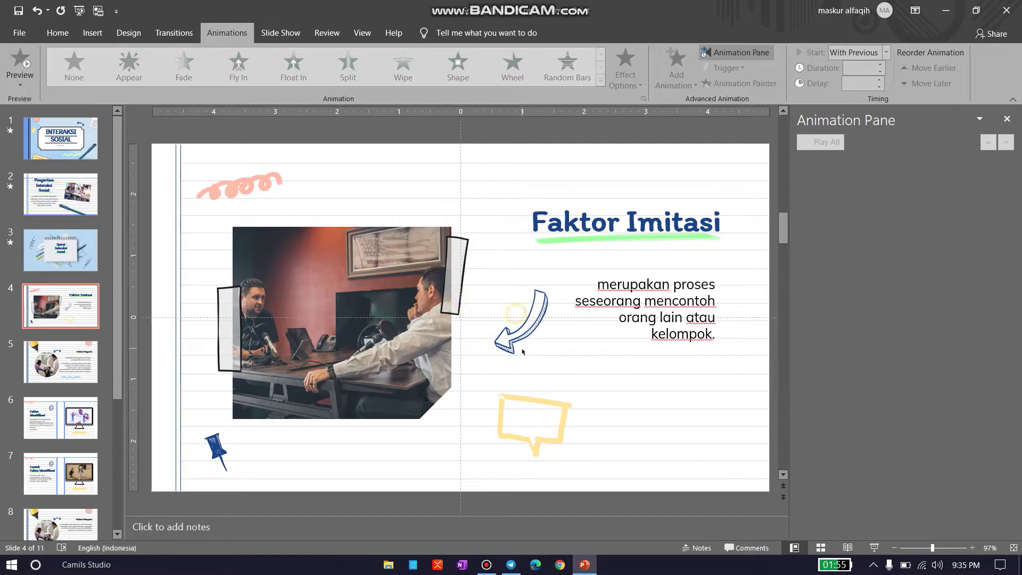
pyautogui.click(382, 335)
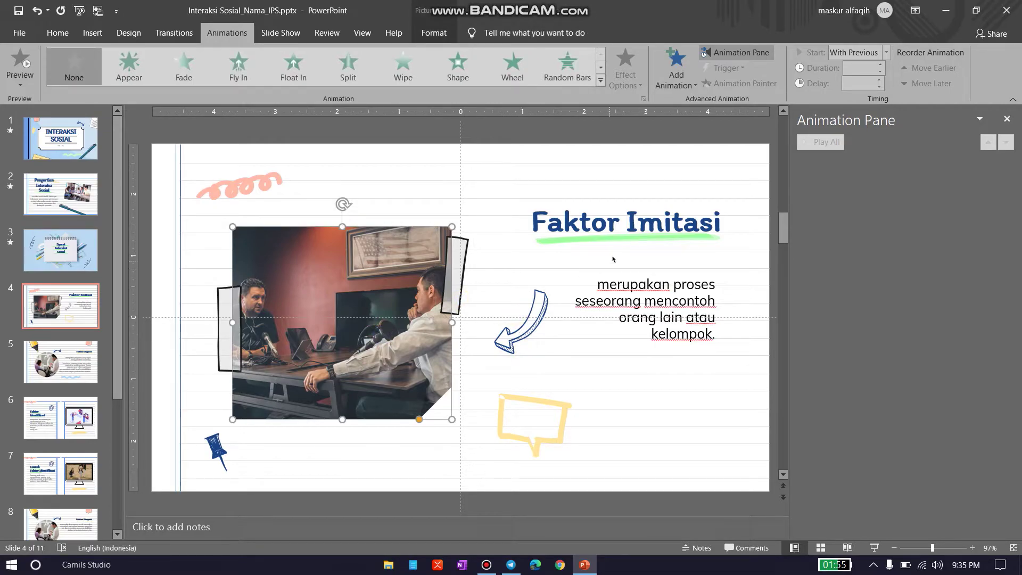
# Step: Select the whole "Faktor Imitasi" title text box on slide 4
pyautogui.click(614, 225)
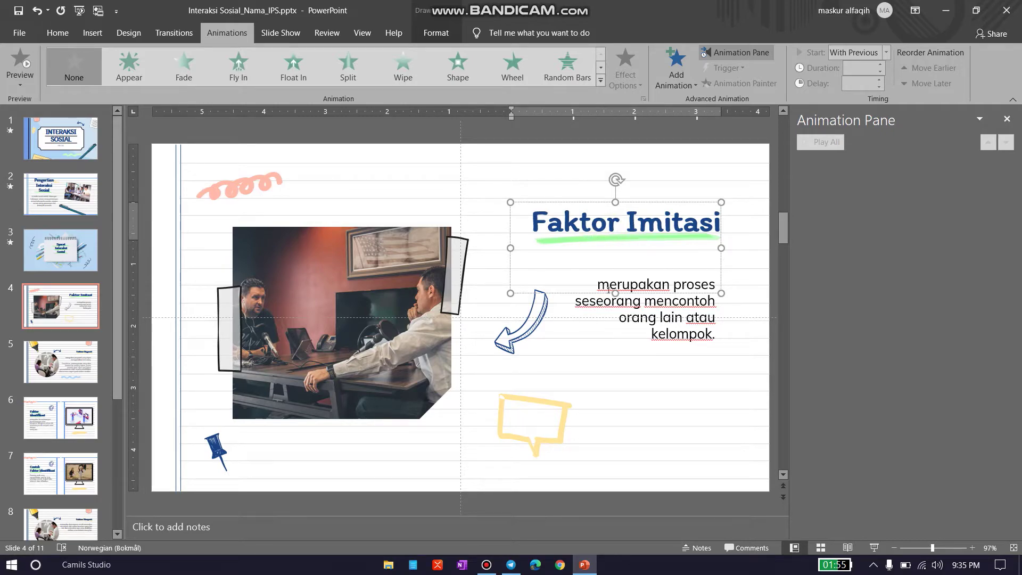
pyautogui.click(606, 201)
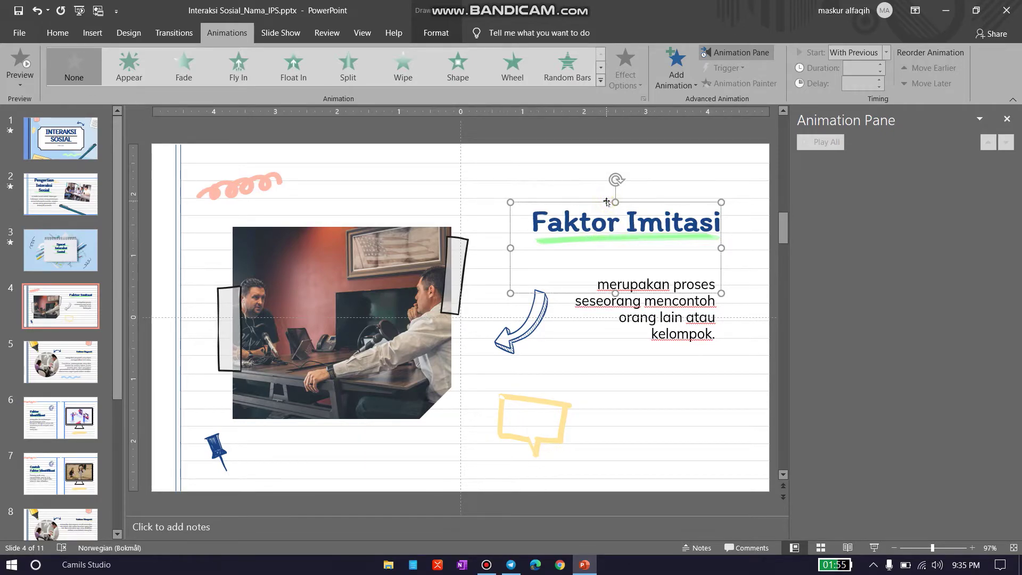